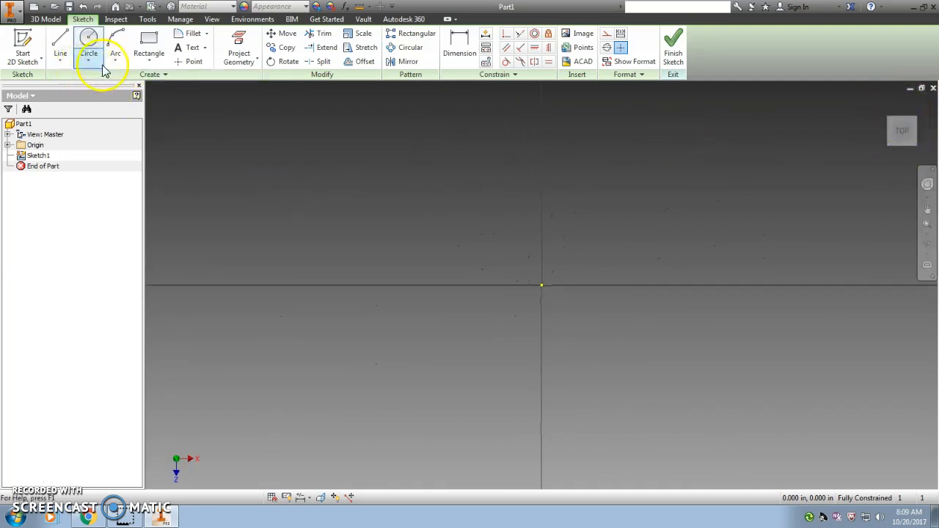
Sketch a horizontal center-point slot below the origin, about 10.6 in between its arc centers.
left_click(148, 60)
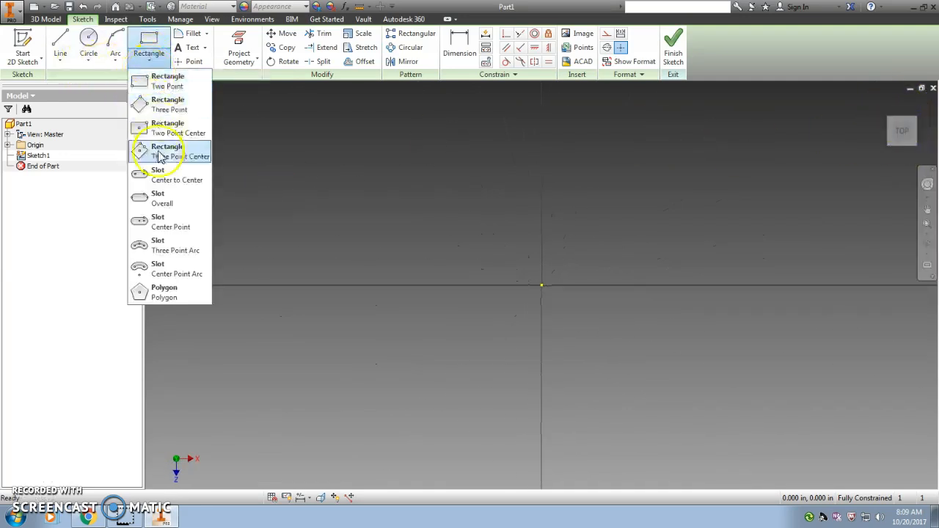
left_click(155, 232)
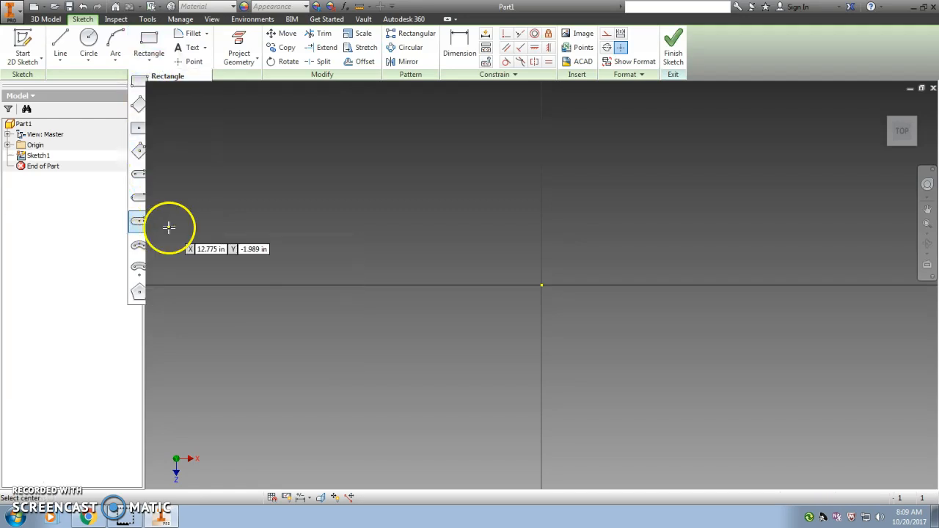
left_click(469, 350)
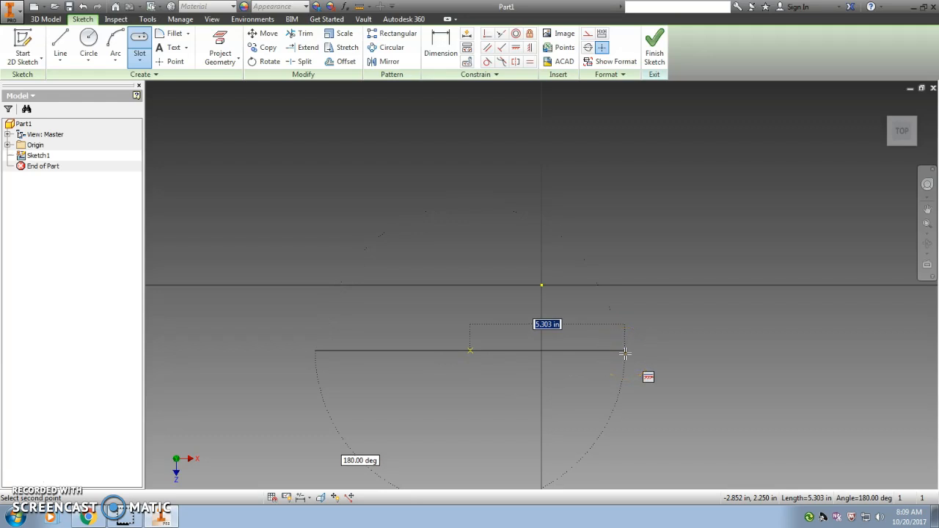
left_click(624, 354)
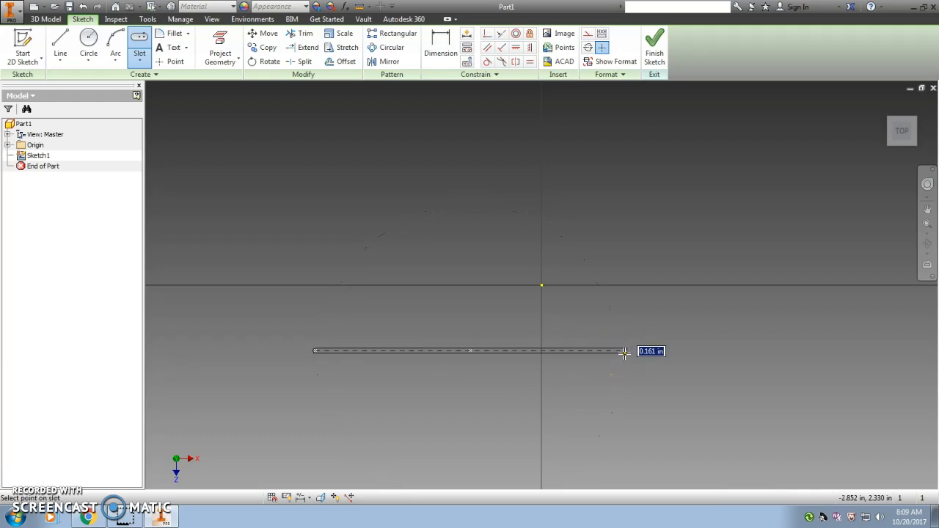
left_click(578, 308)
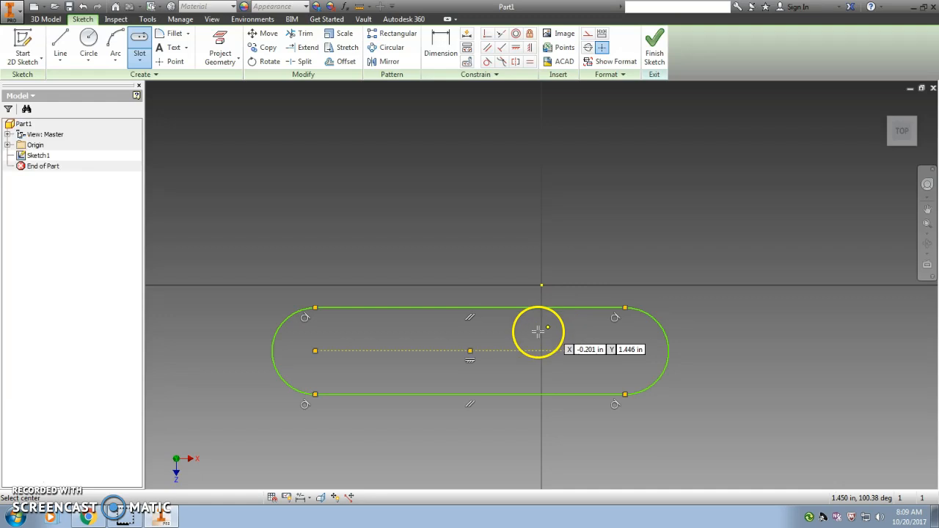
Dimension the vertical distance between the slot's center point and the origin as 0.
left_click(443, 55)
left_click(469, 351)
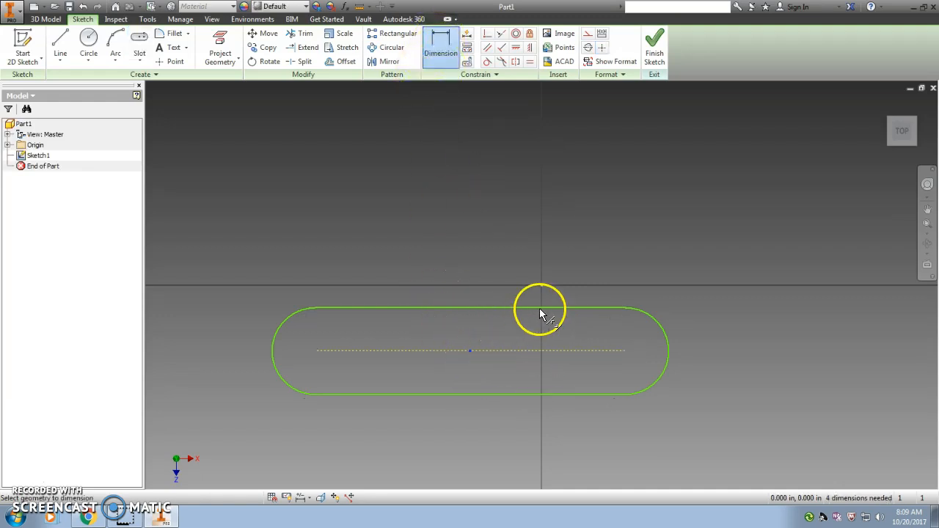
left_click(541, 286)
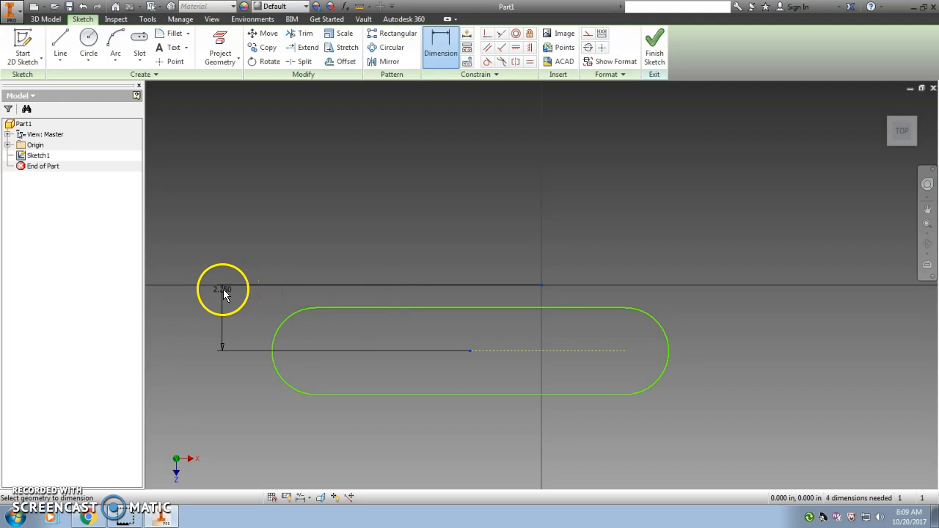
left_click(215, 317)
type("0")
key("Return")
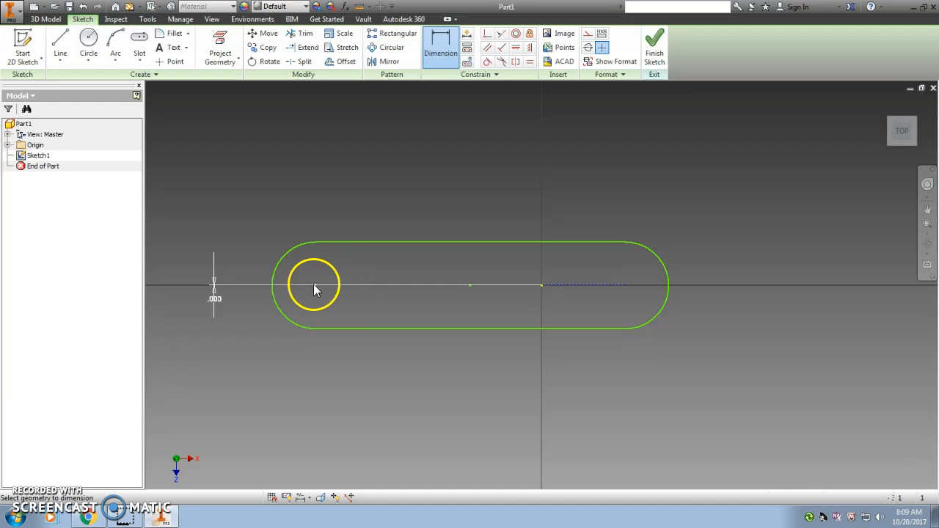
Dimension the slot's center-to-center distance as 5 in.
left_click(625, 288)
left_click(484, 189)
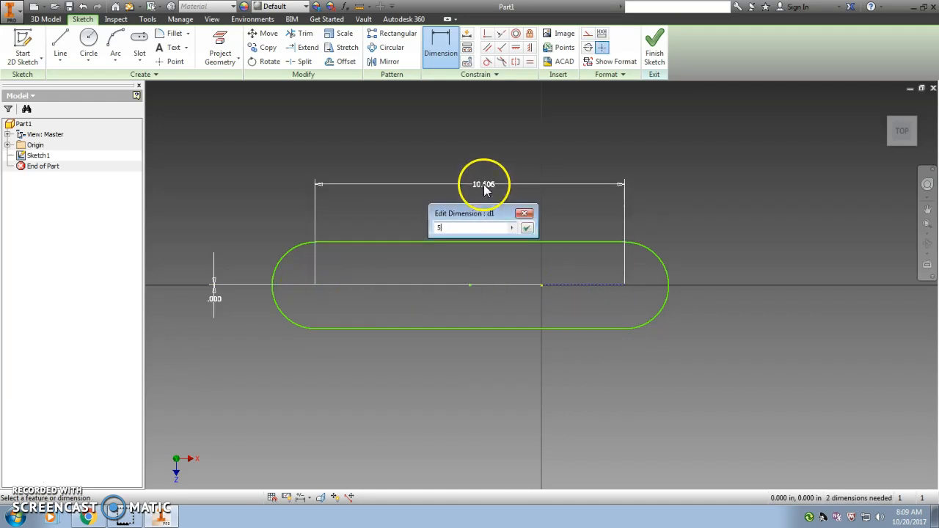
key("Return")
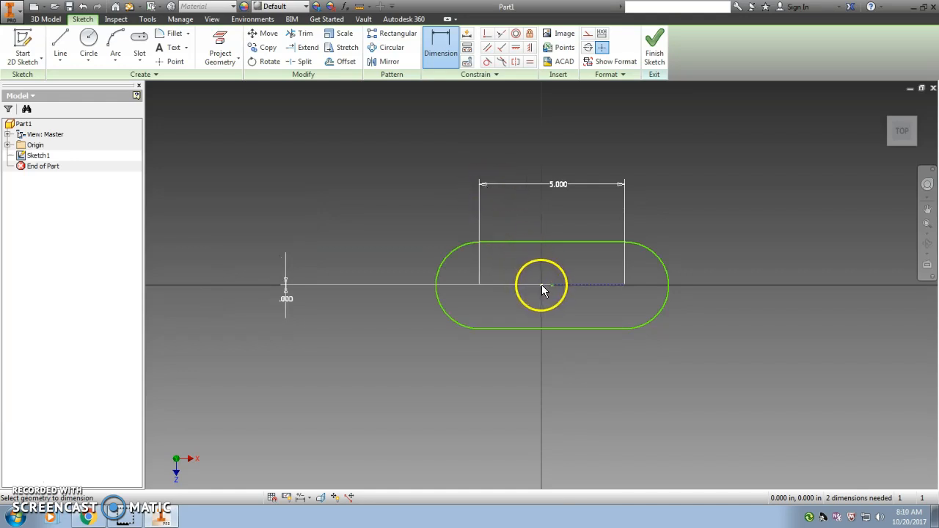
Dimension the horizontal distance from the origin to the slot's right arc center as 2.5 in.
left_click(625, 287)
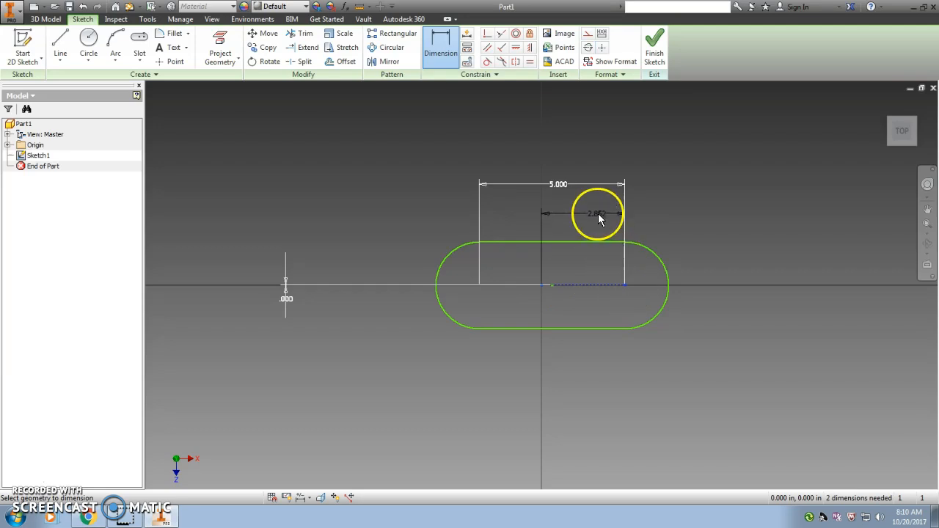
left_click(598, 215)
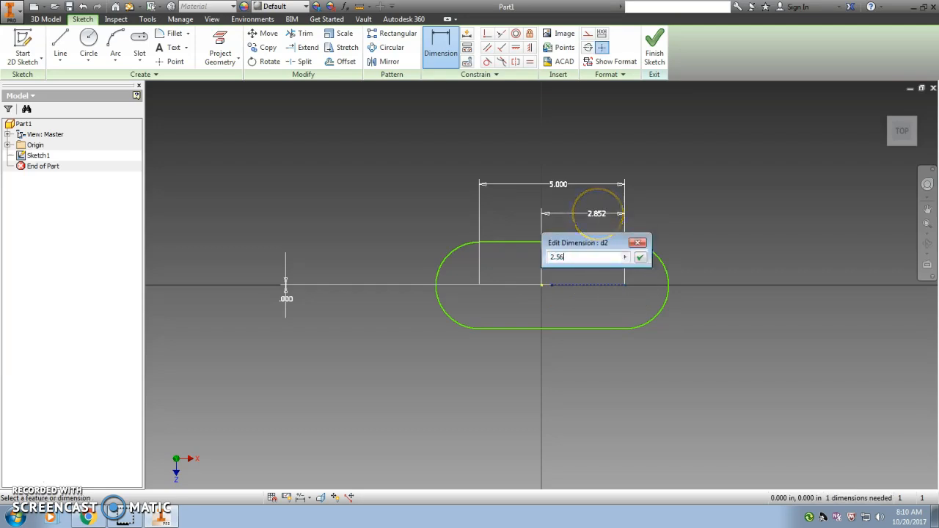
type("2.56")
key("BackSpace")
key("Return")
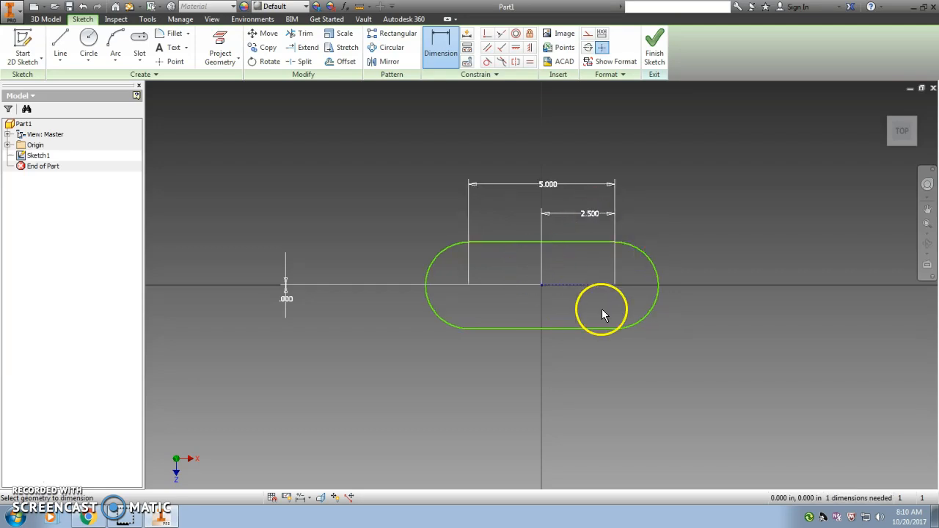
Dimension the radius of the slot's right end arc as 1 in.
left_click(649, 316)
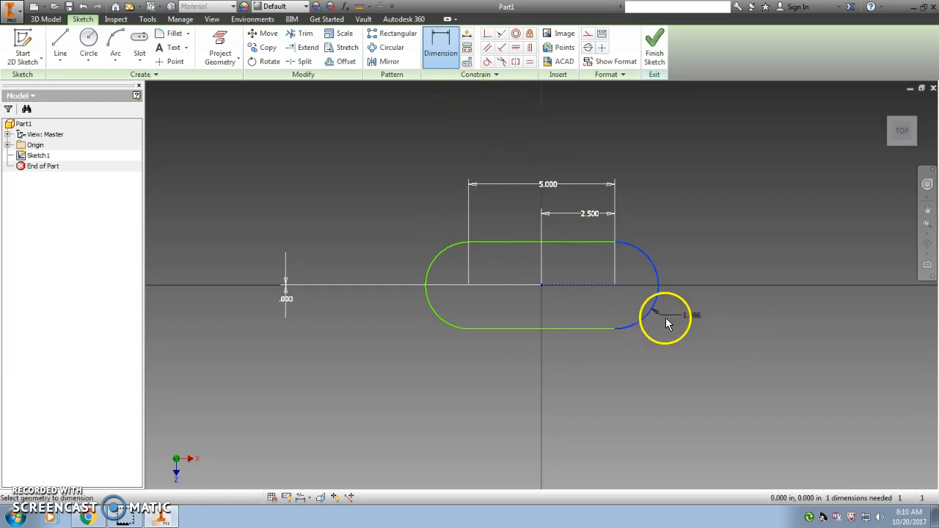
left_click(712, 353)
type("1")
key("Return")
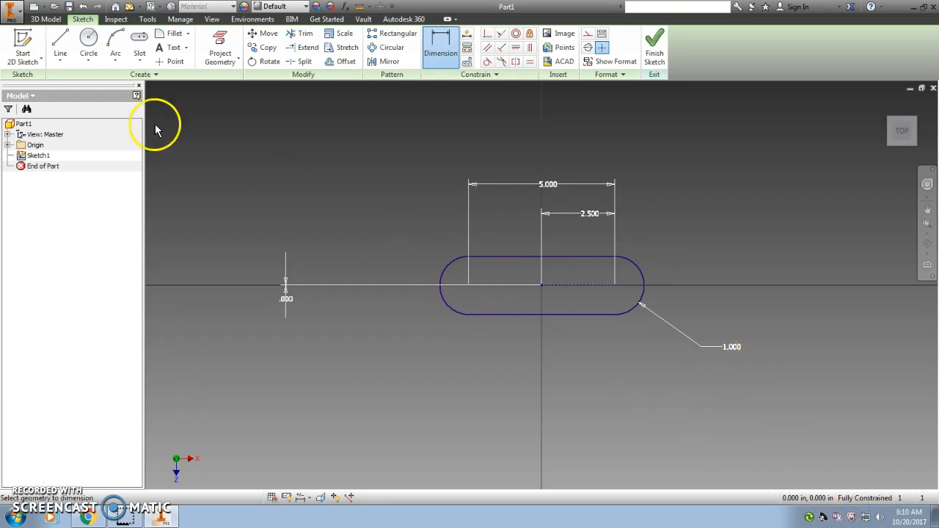
Draw a 0.5 in diameter circle at each of the slot's two arc centers and finish the sketch.
left_click(88, 42)
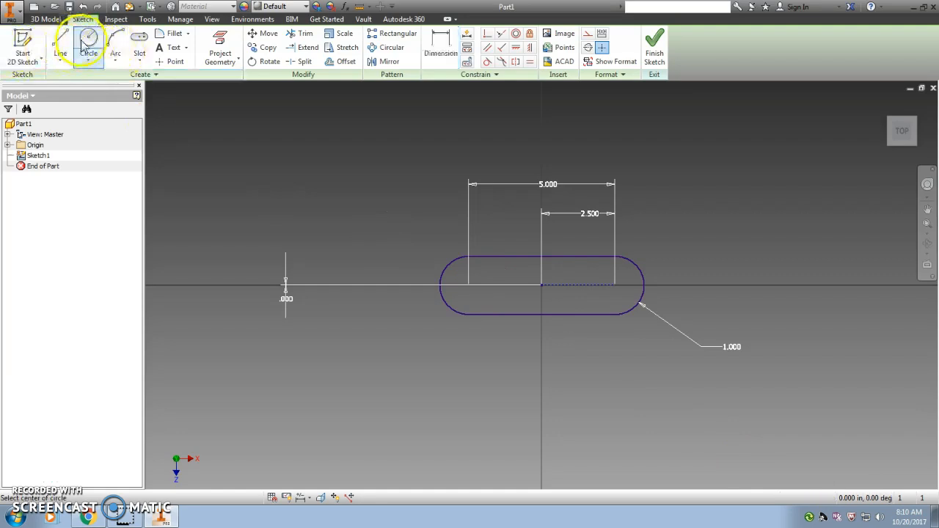
left_click(470, 285)
type(".5")
key("Return")
left_click(615, 285)
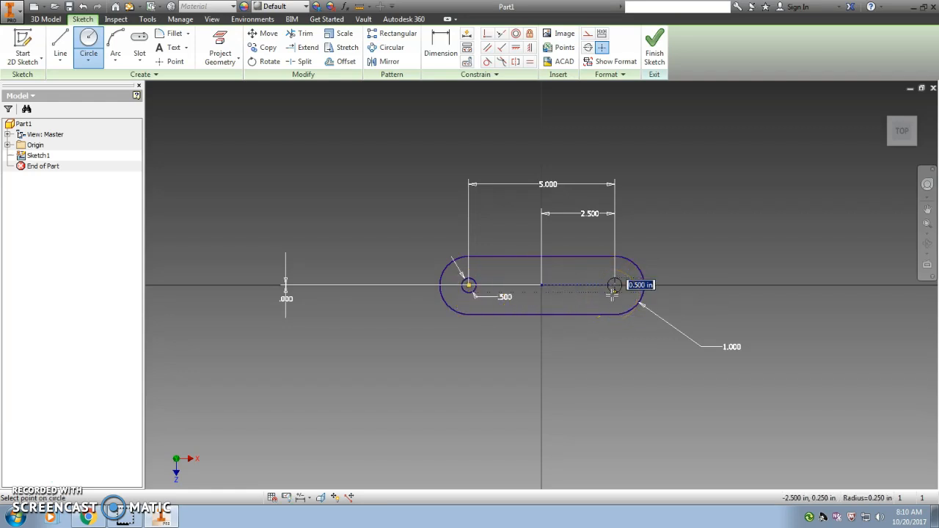
type(".5")
key("Return")
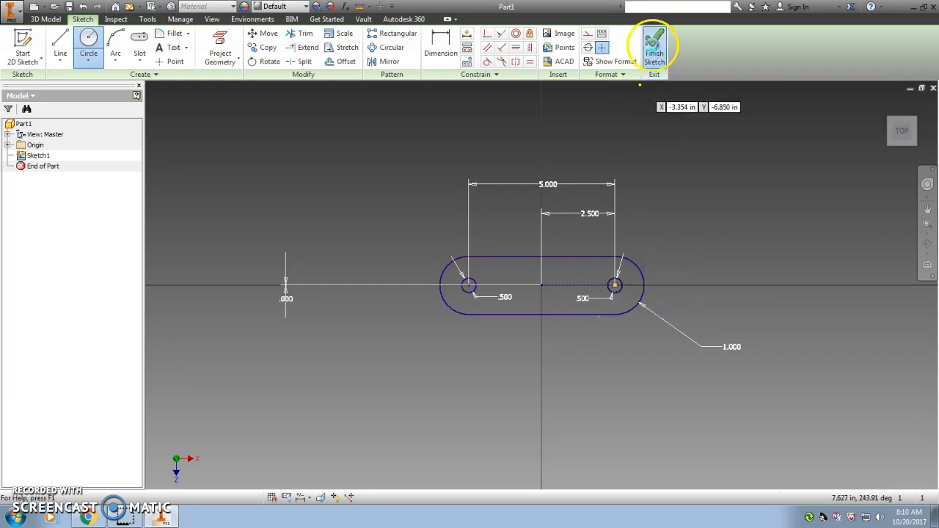
left_click(654, 43)
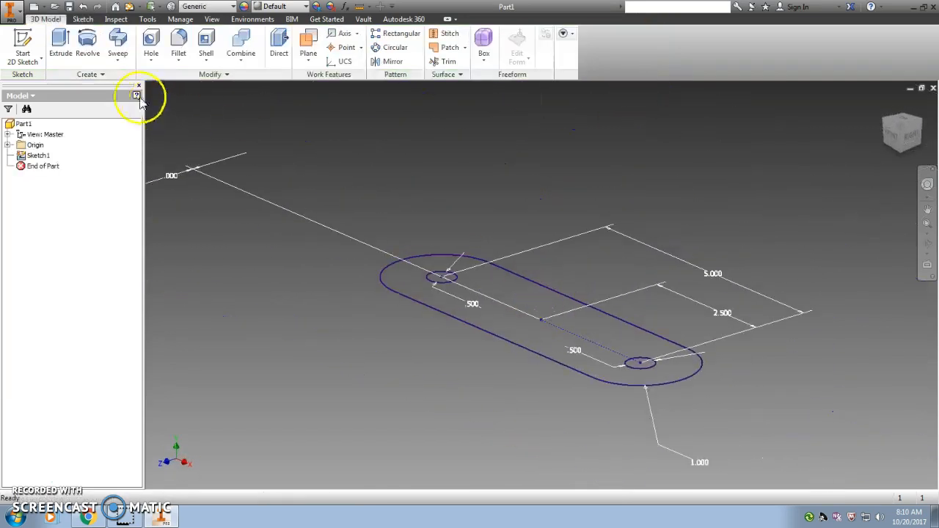
Extrude the slot profile 0.5 in, leaving the two circles out as holes.
left_click(62, 46)
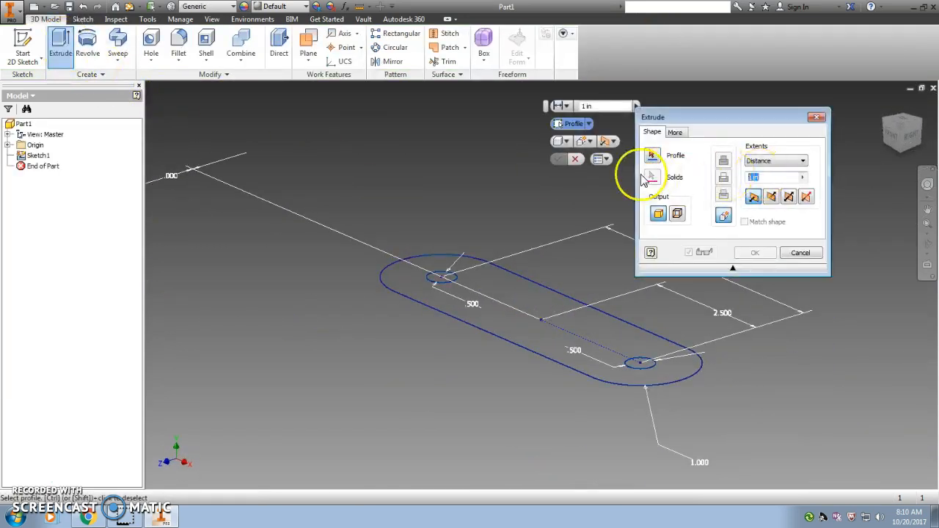
left_click(540, 335)
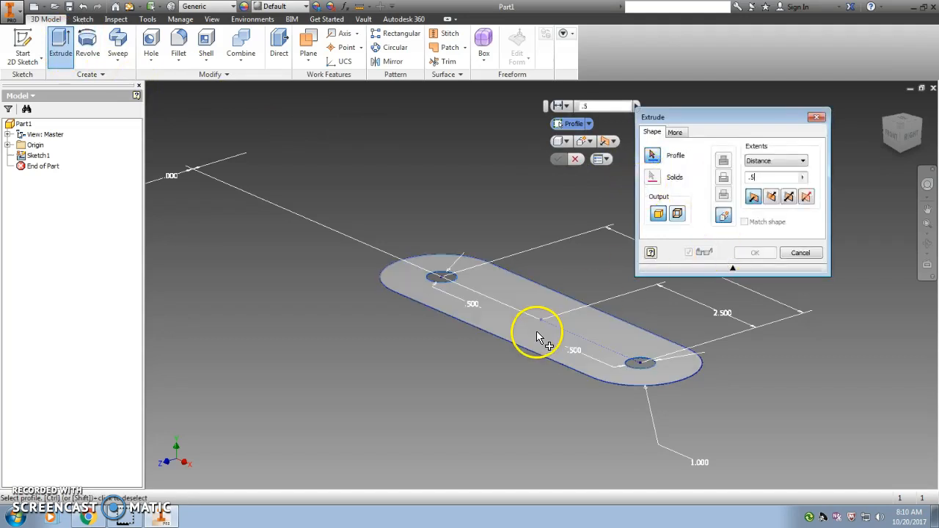
left_click(754, 254)
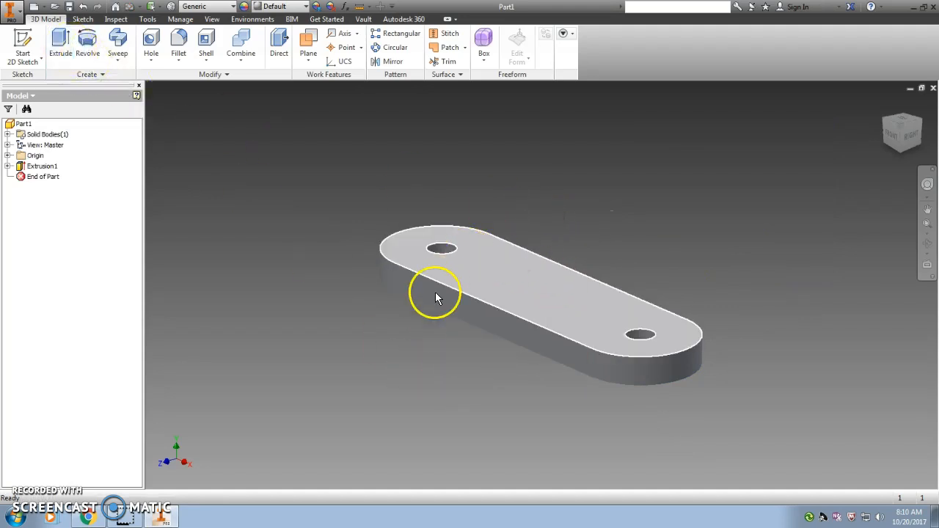
Start a new 2D sketch on the origin's XY plane.
left_click(23, 46)
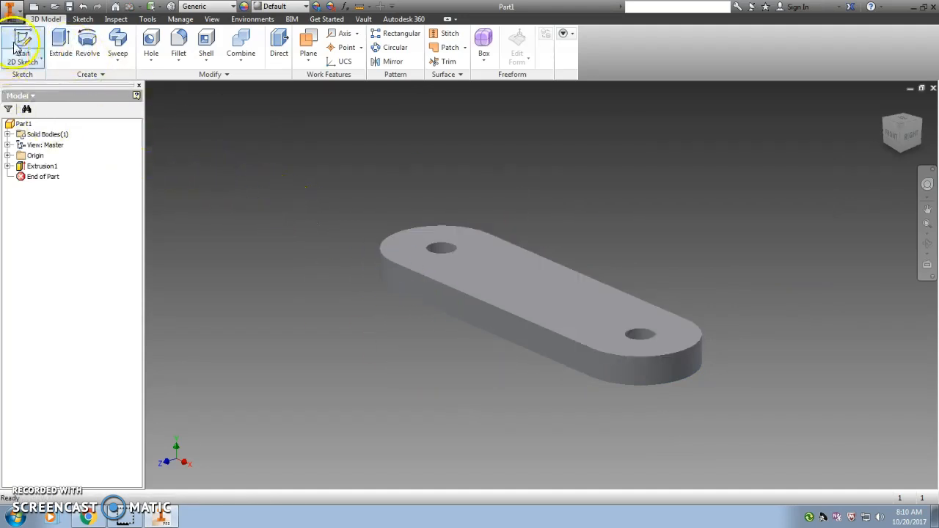
left_click(8, 156)
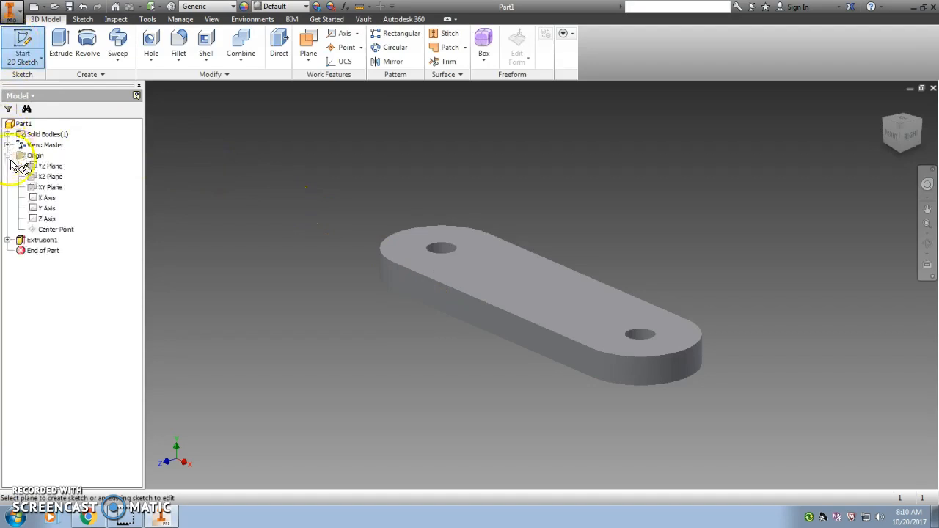
left_click(50, 189)
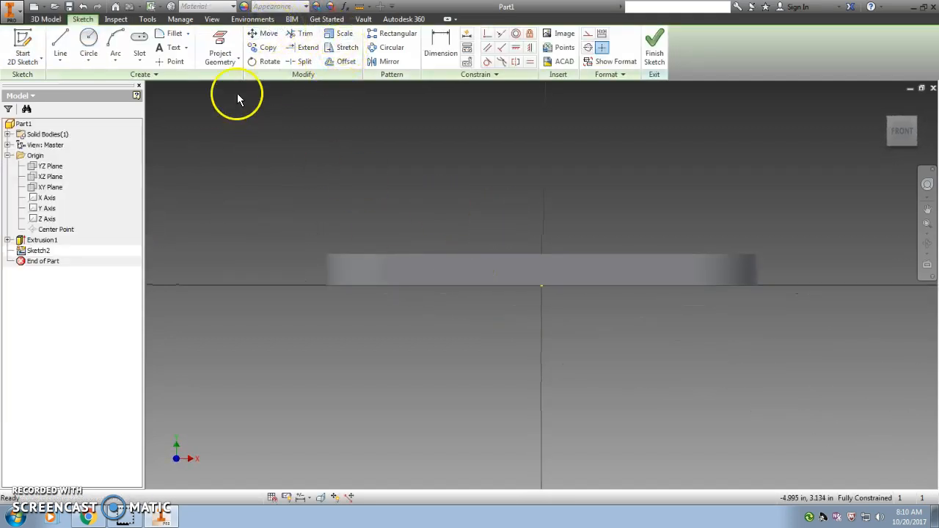
Change the visual style to Wireframe.
left_click(211, 19)
left_click(133, 44)
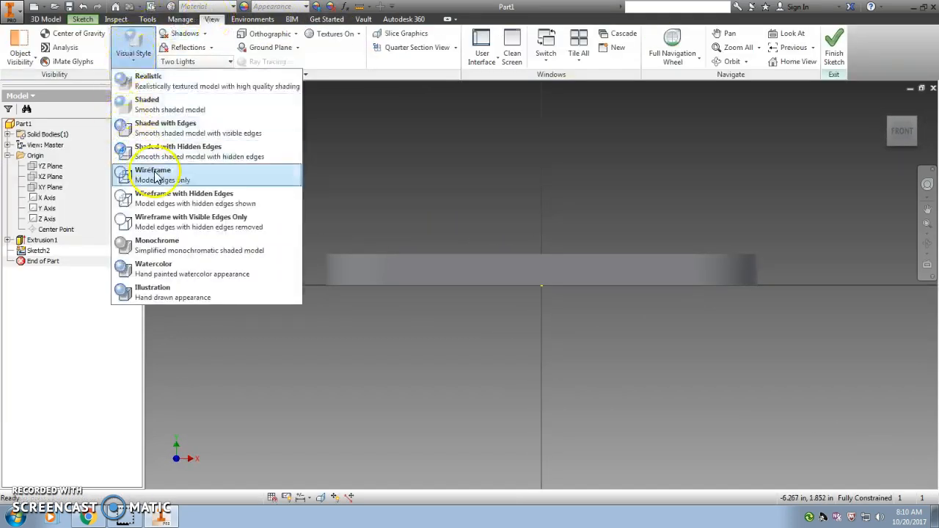
left_click(156, 177)
Draw a center-point arc at the origin with a 1.75 in radius, forming a semicircle above the plate's bottom edge.
left_click(83, 19)
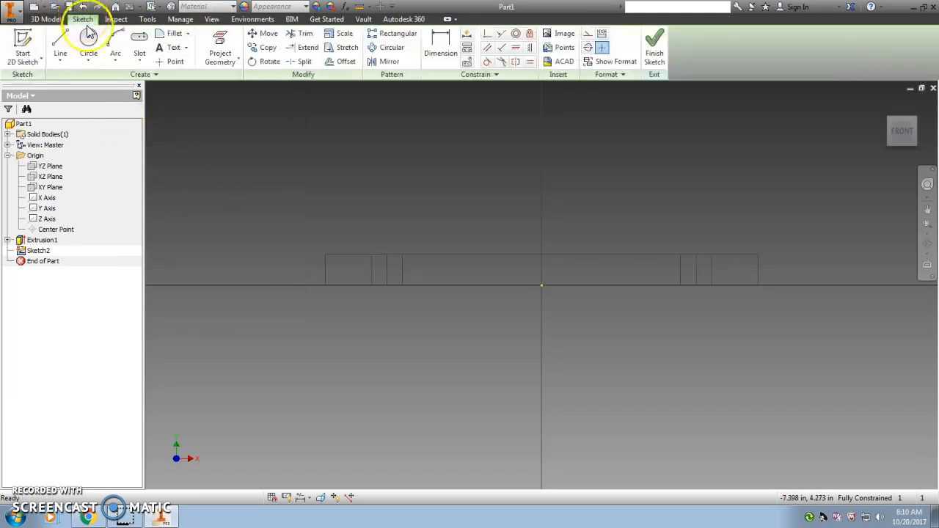
left_click(116, 59)
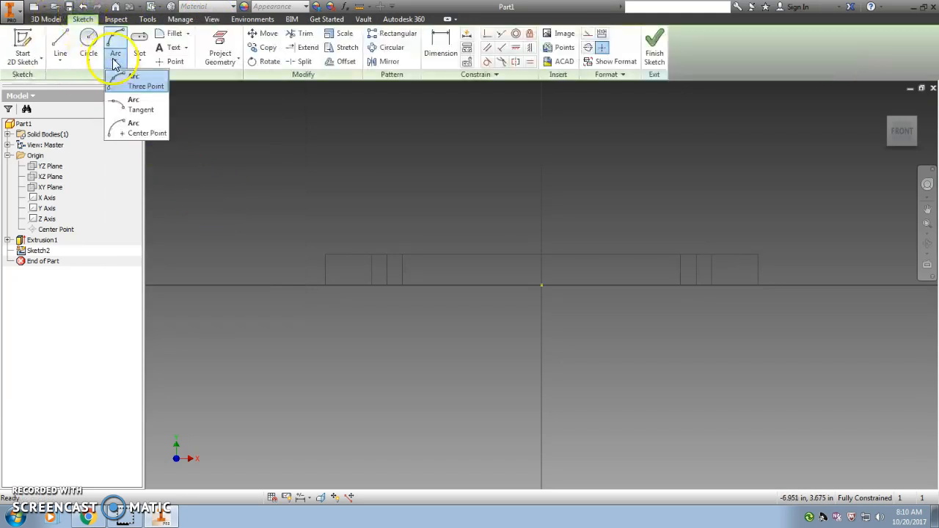
left_click(147, 131)
left_click(543, 285)
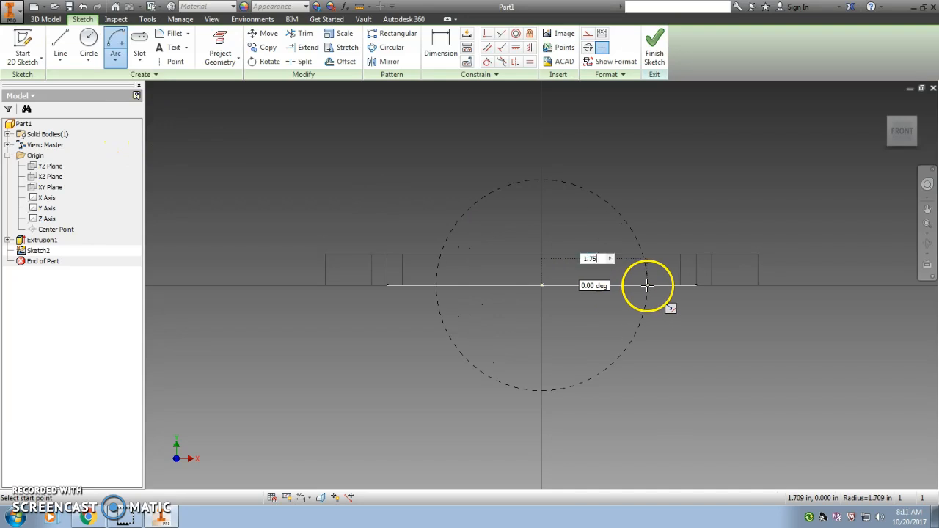
left_click(648, 285)
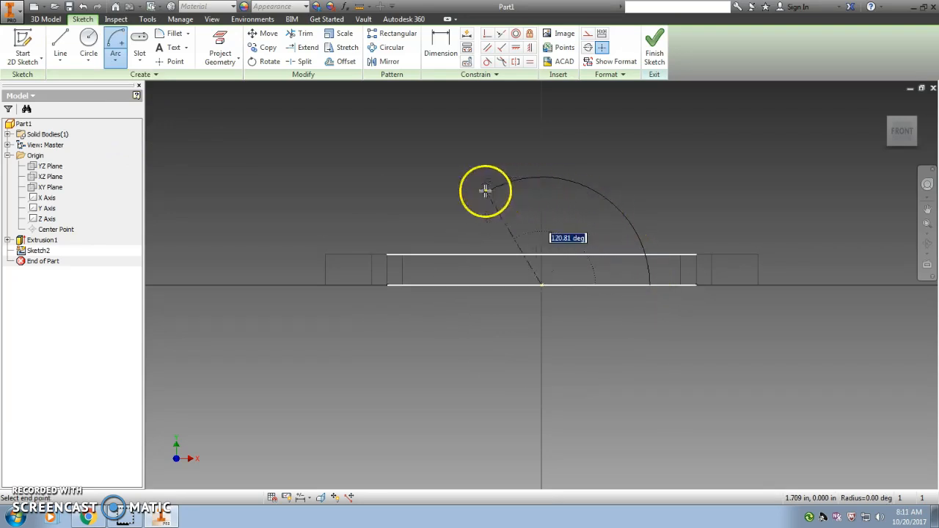
left_click(439, 285)
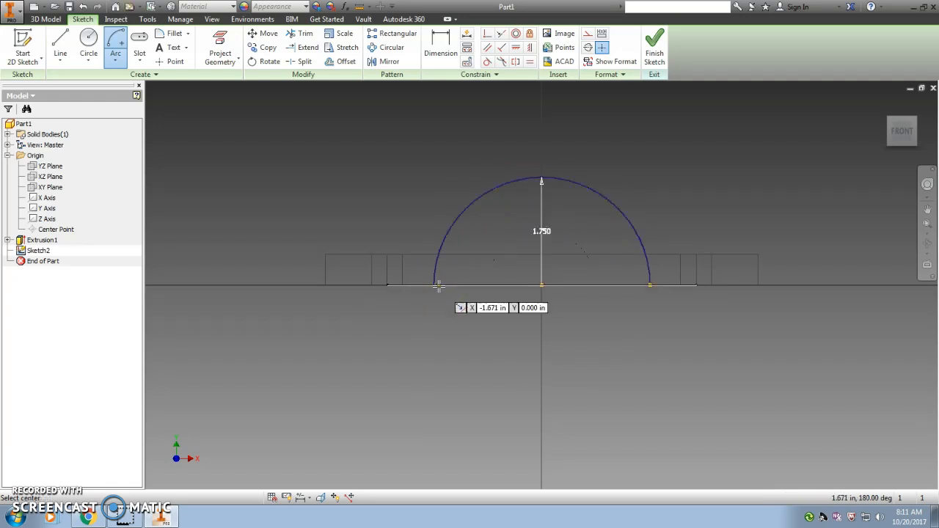
Close the semicircle with a straight line between its two endpoints and finish the sketch.
left_click(63, 42)
left_click(434, 285)
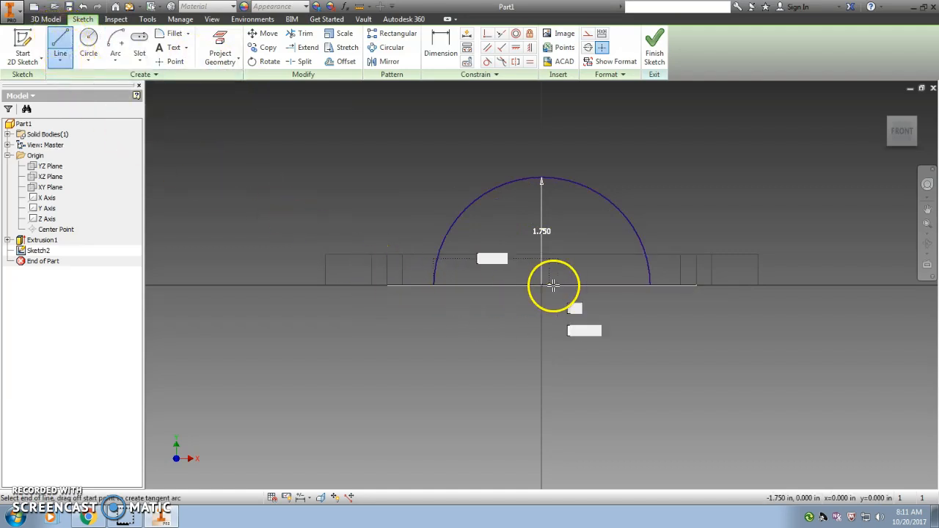
left_click(650, 285)
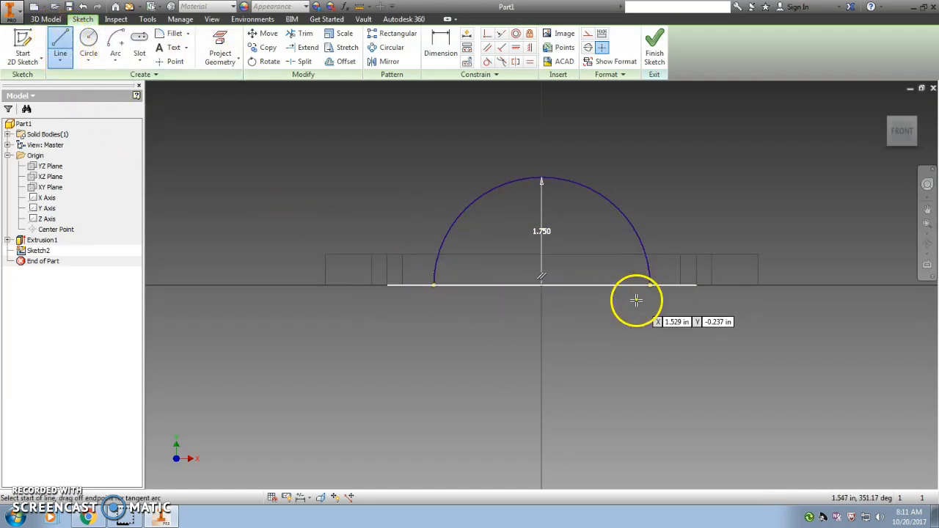
key("Escape")
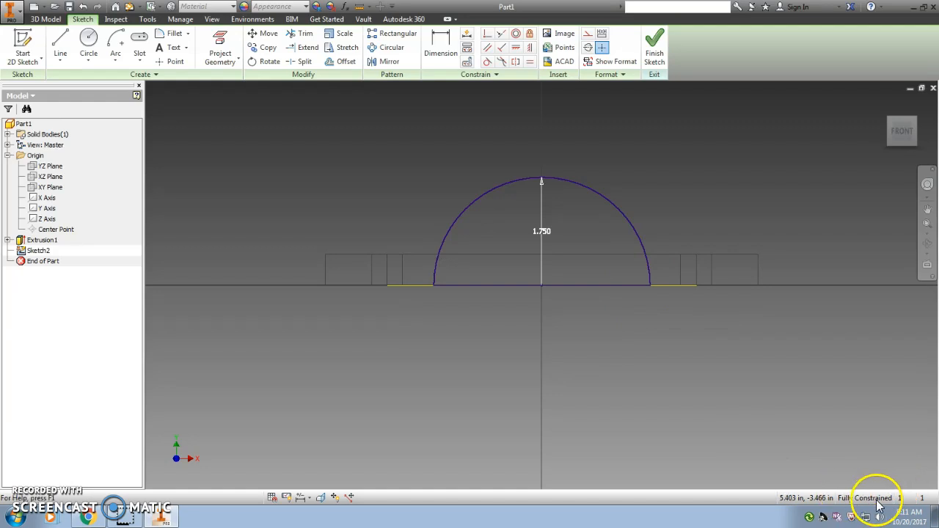
left_click(654, 42)
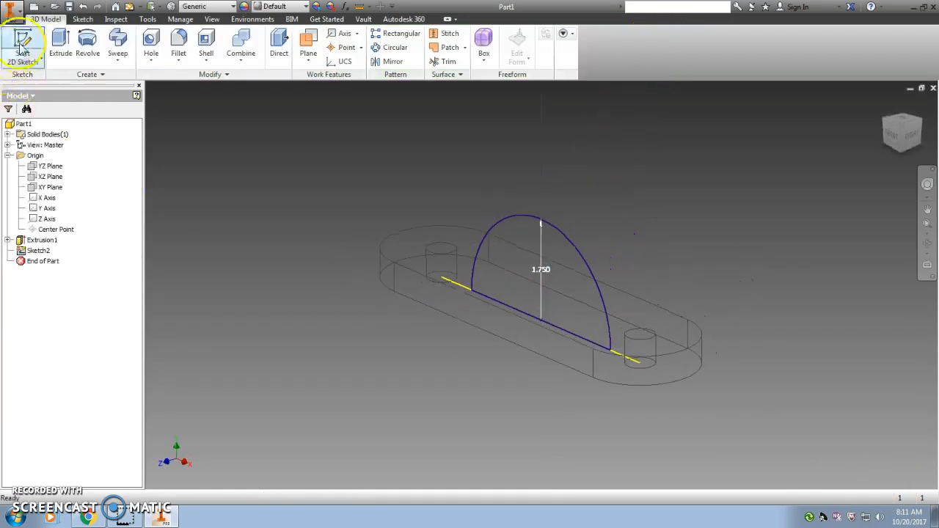
Extrude the semicircle profile 2.5 in symmetrically about its sketch plane, joining it to the base.
left_click(61, 44)
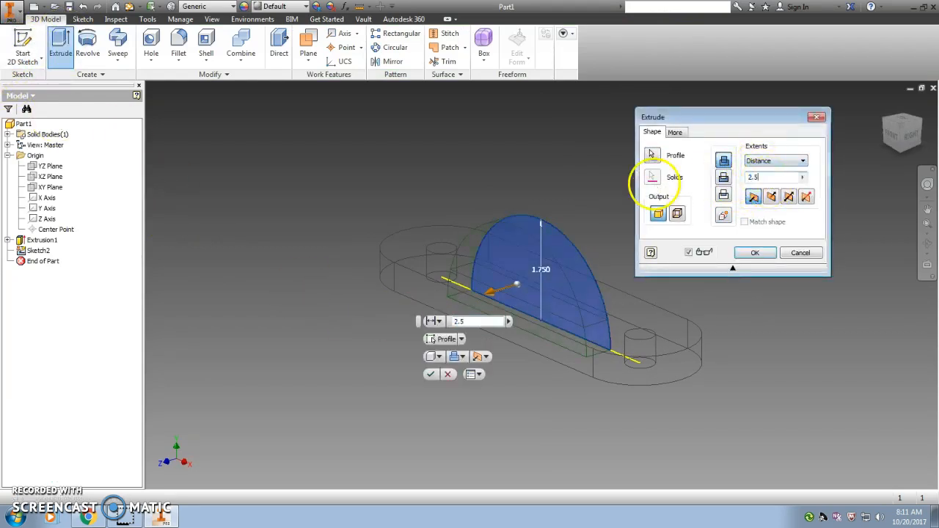
left_click(789, 197)
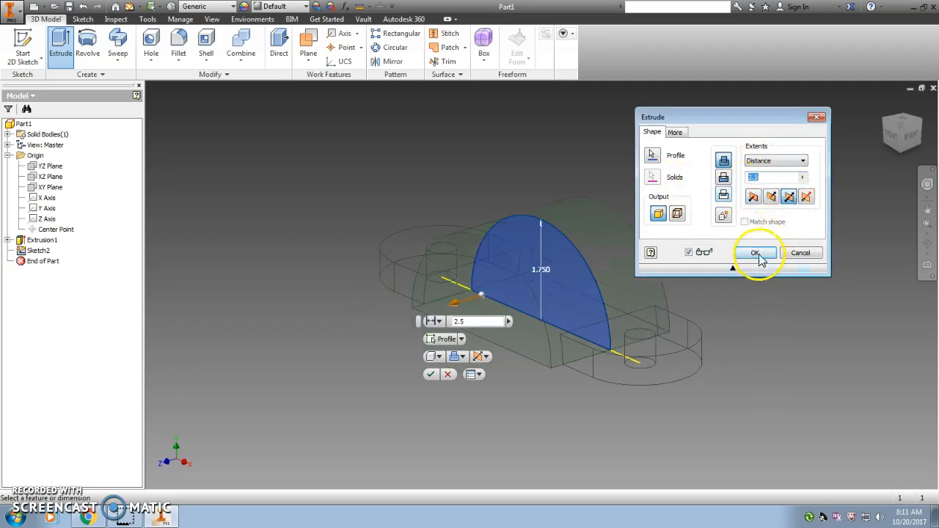
left_click(758, 253)
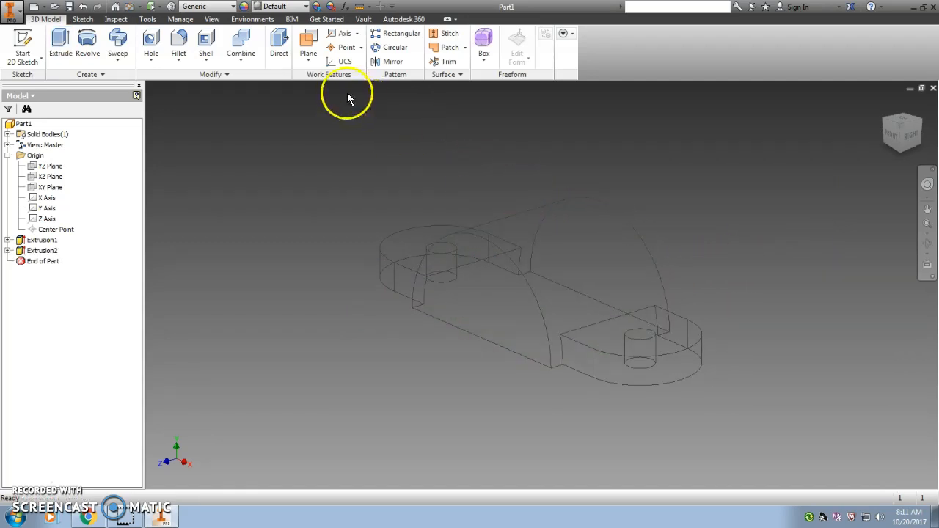
Change the visual style to Shaded with Edges.
left_click(212, 19)
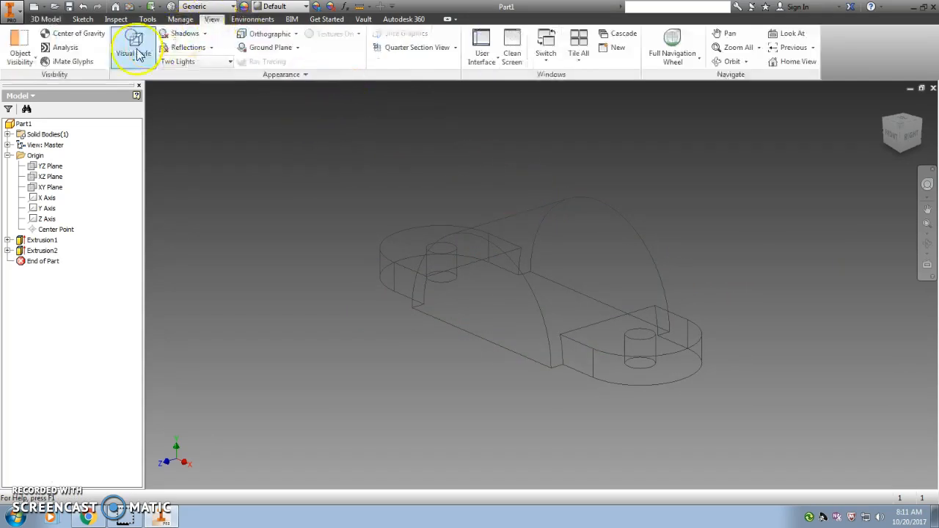
left_click(132, 50)
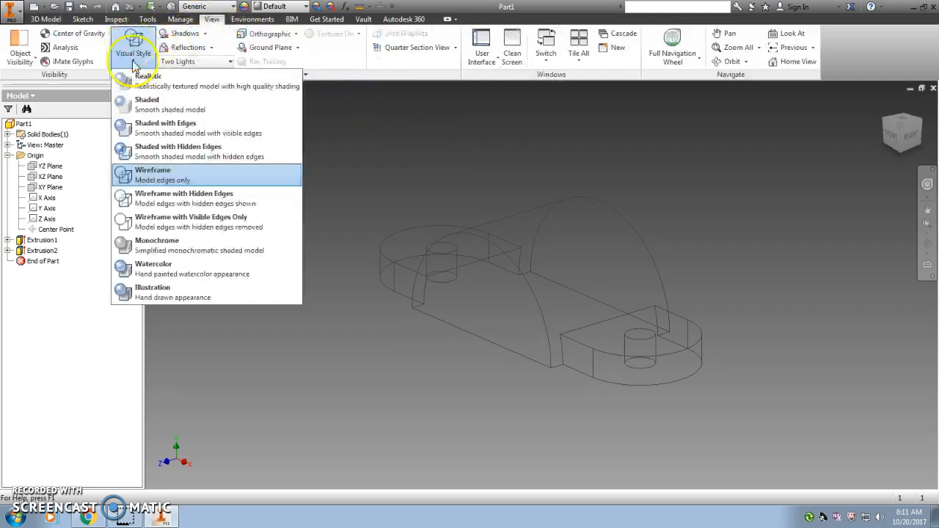
left_click(139, 126)
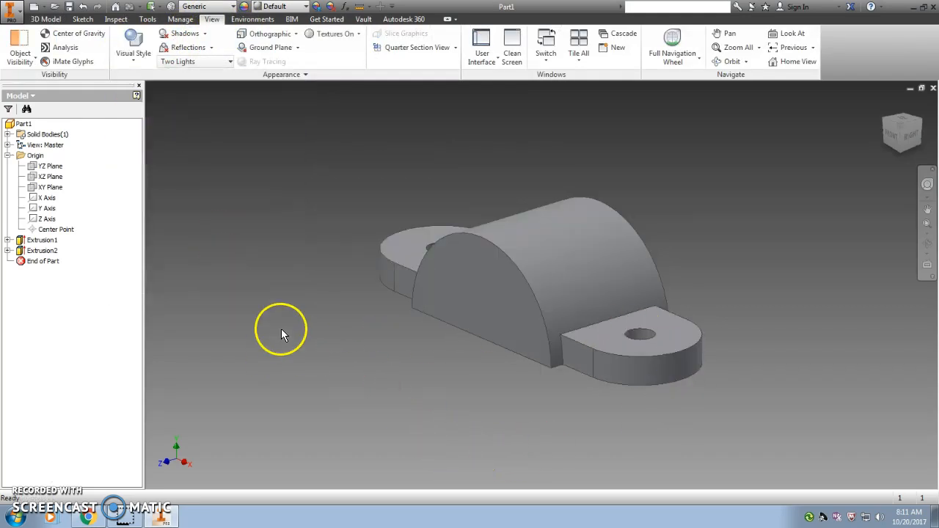
Sketch a two-point rectangle about 1.94 by 0.95 in on the front semicircular face, with its base on the face's bottom edge.
left_click(44, 19)
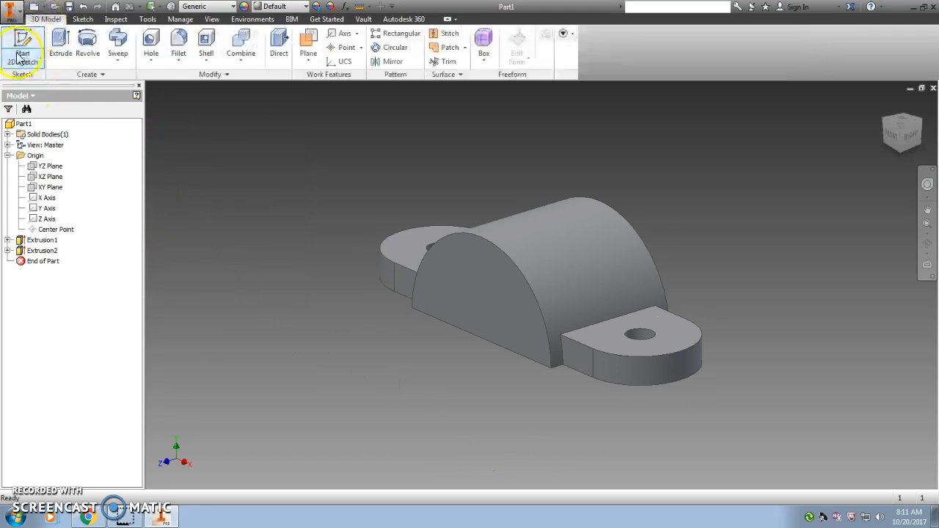
left_click(20, 44)
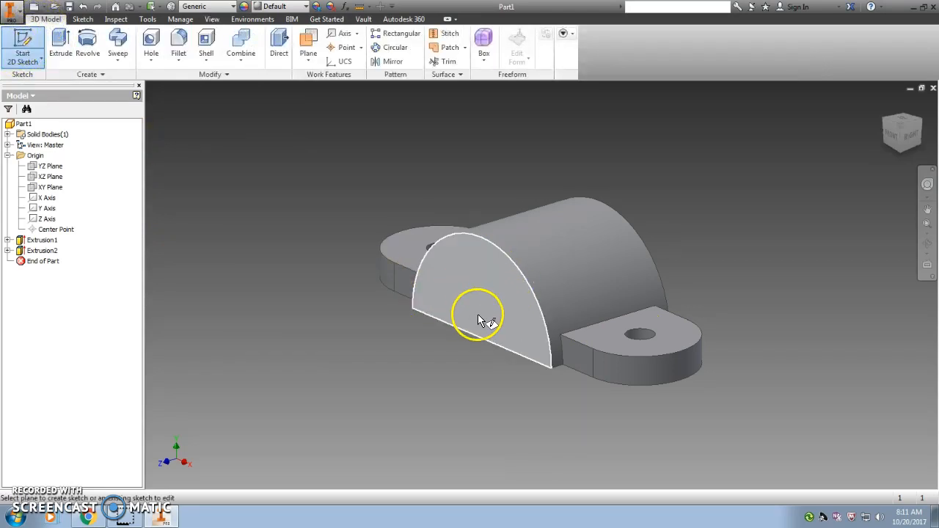
left_click(478, 284)
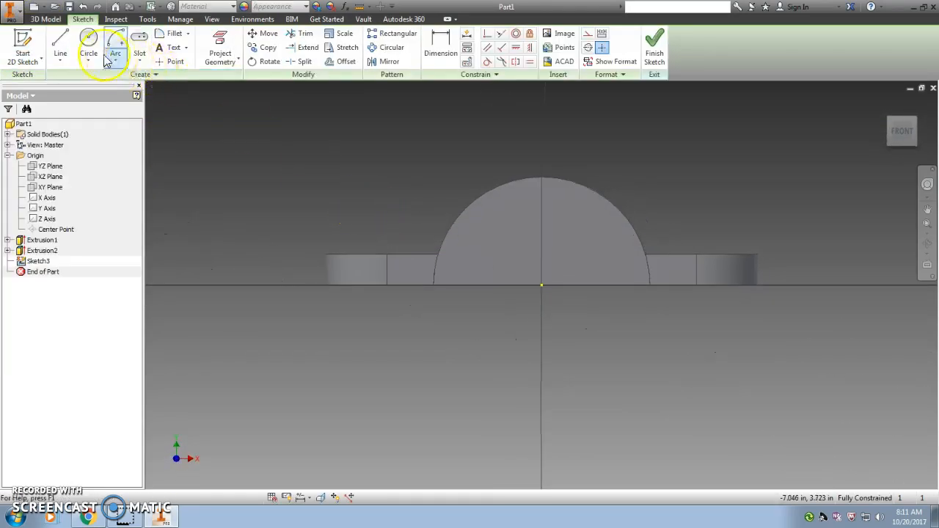
left_click(139, 62)
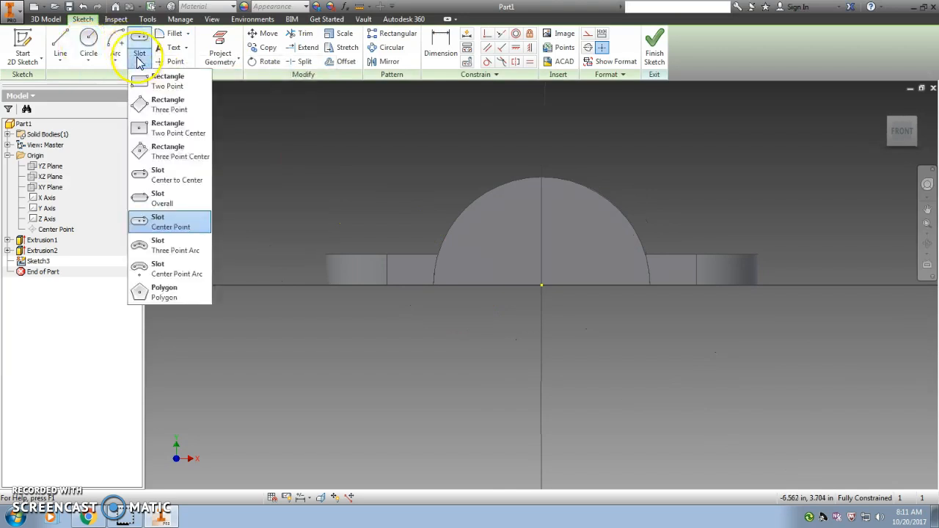
left_click(158, 82)
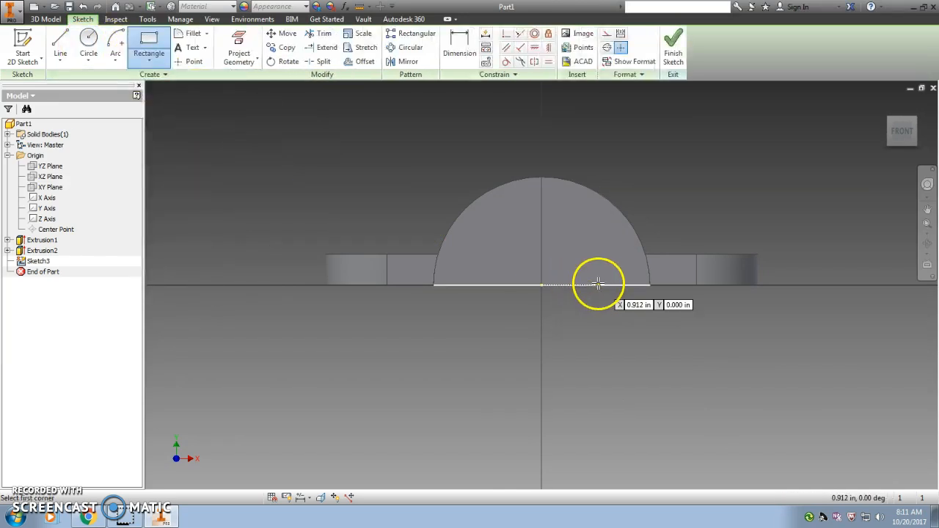
left_click(599, 284)
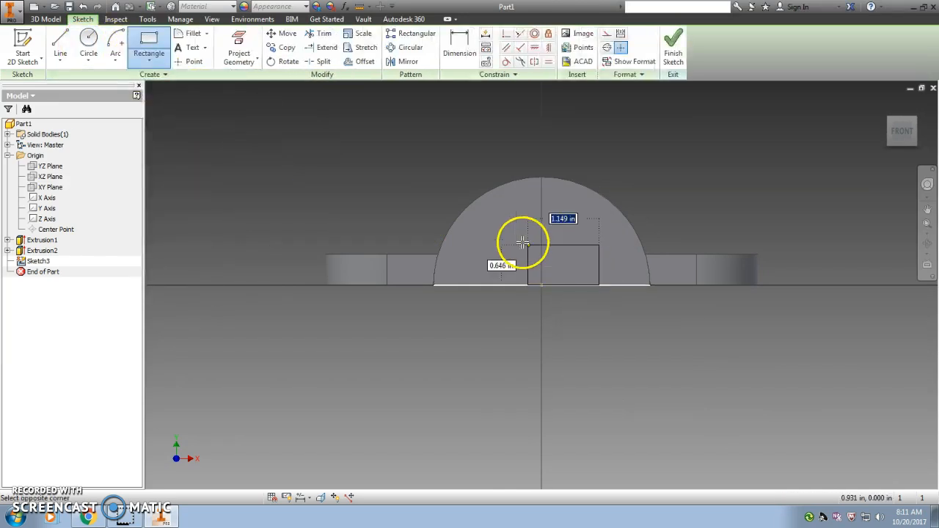
left_click(479, 226)
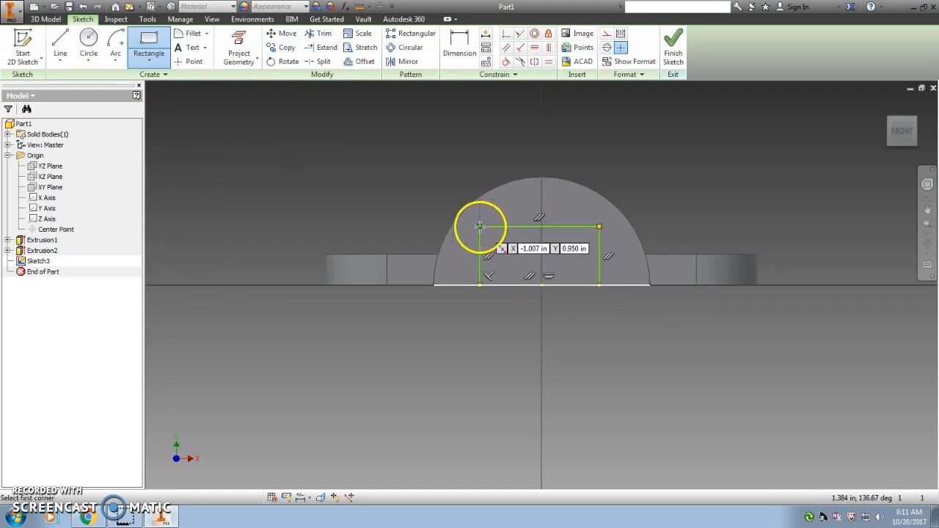
Dimension the rectangle to 1 in high and 2 in wide.
left_click(459, 45)
left_click(601, 256)
left_click(625, 255)
type("1")
key("Return")
left_click(554, 224)
left_click(553, 200)
type("2")
key("Return")
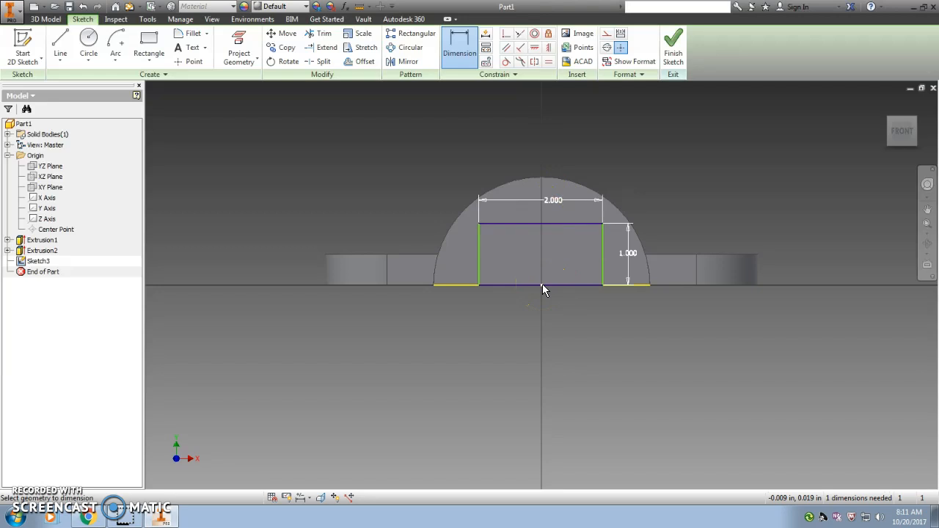
Centre the rectangle with a 1 in dimension from the origin to its lower-right corner and finish the sketch.
left_click(603, 286)
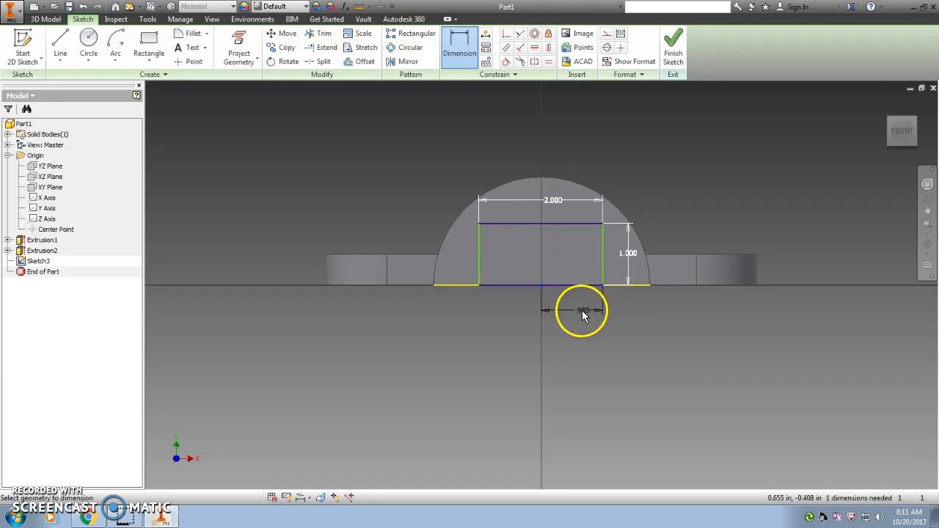
left_click(580, 311)
type("1")
key("Return")
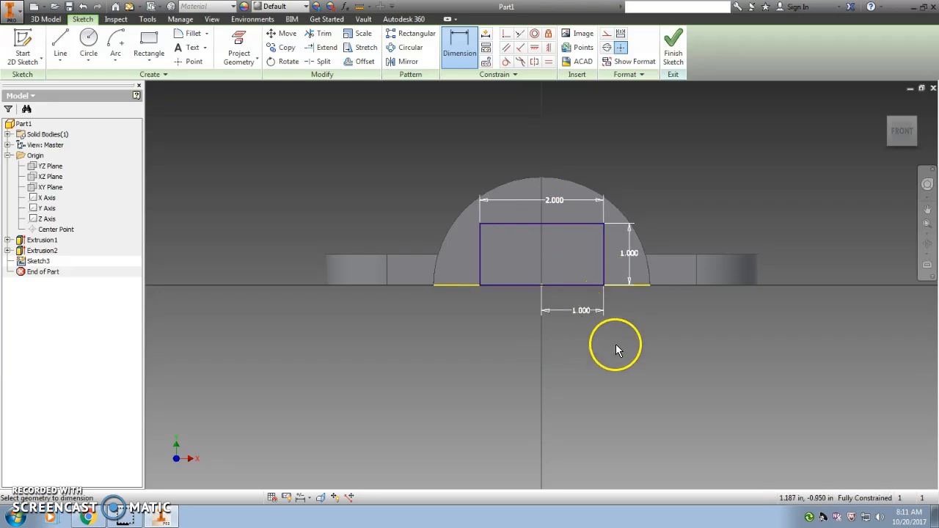
left_click(673, 42)
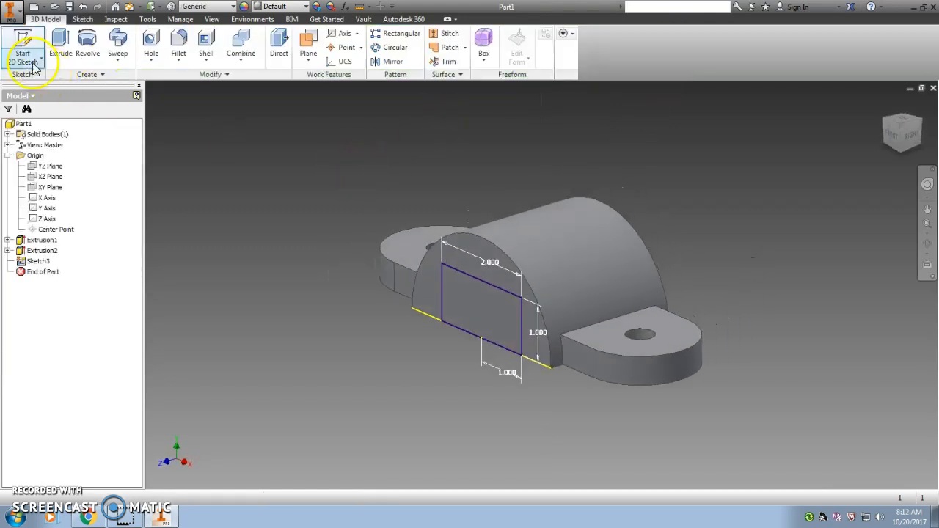
Cut the rectangle through the half-cylinder body with an Extrude cut and extents set to All.
left_click(61, 43)
left_click(725, 176)
left_click(775, 161)
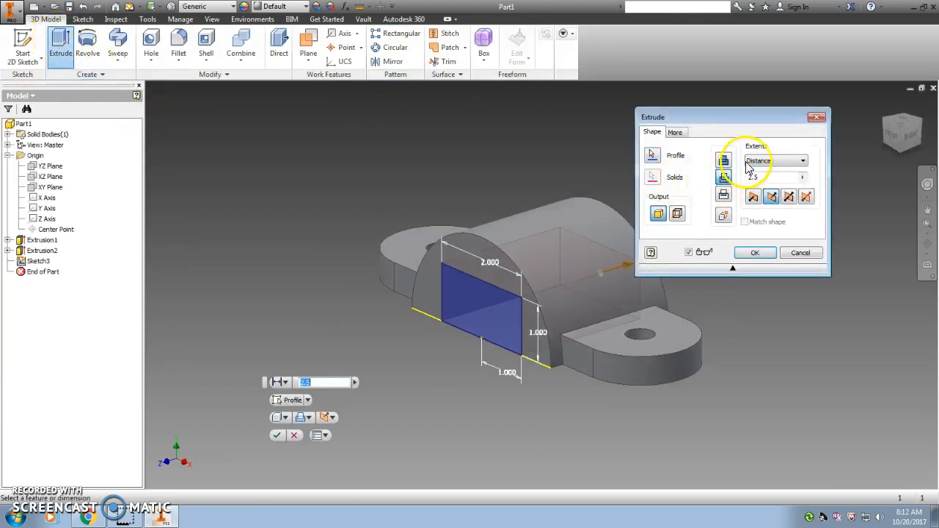
left_click(751, 202)
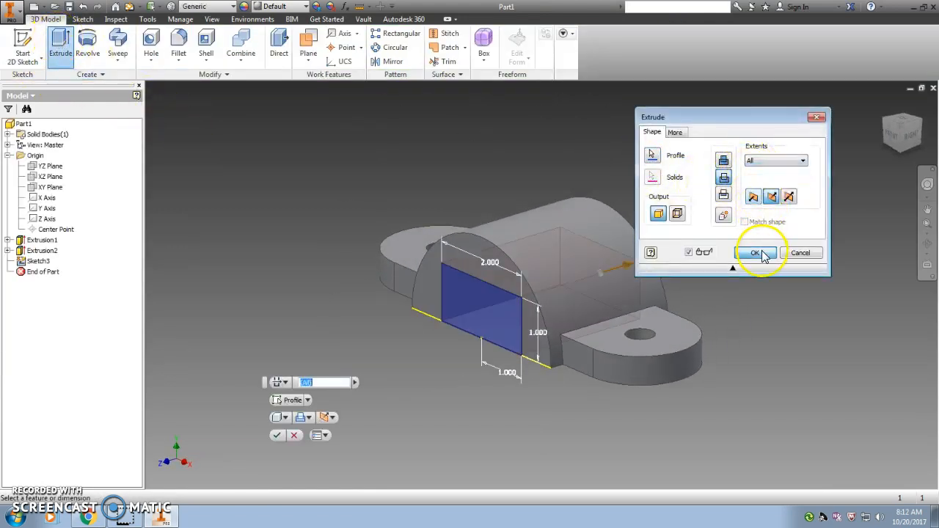
left_click(755, 253)
Start a new 2D sketch on the horizontal ceiling face of the rectangular cut.
left_click(18, 44)
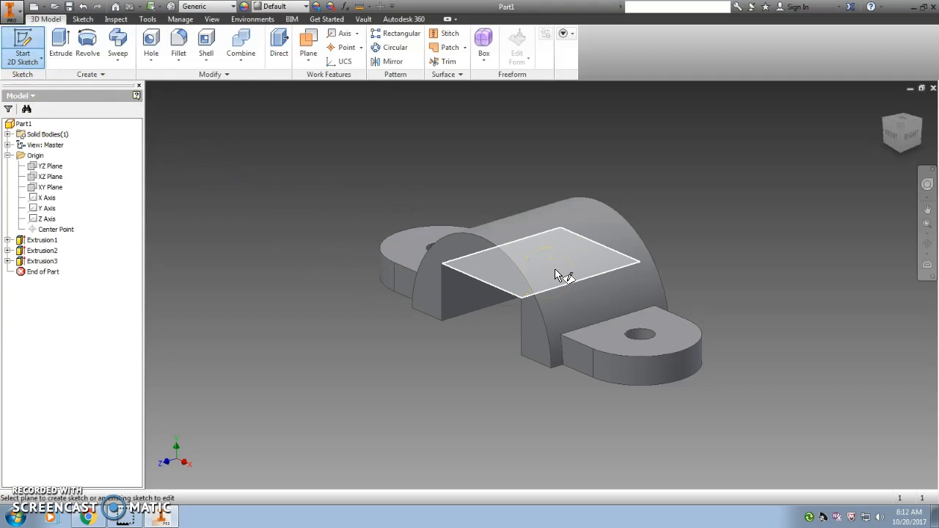
left_click(552, 264)
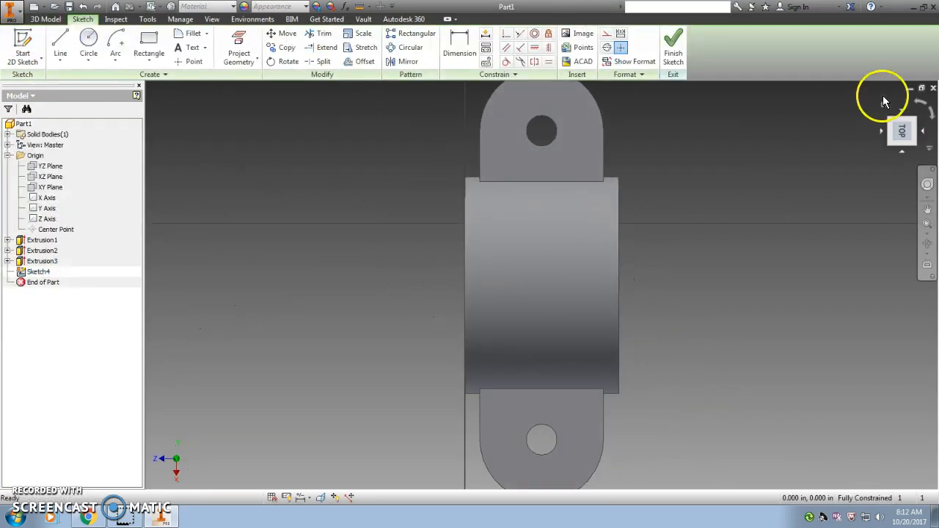
left_click(922, 107)
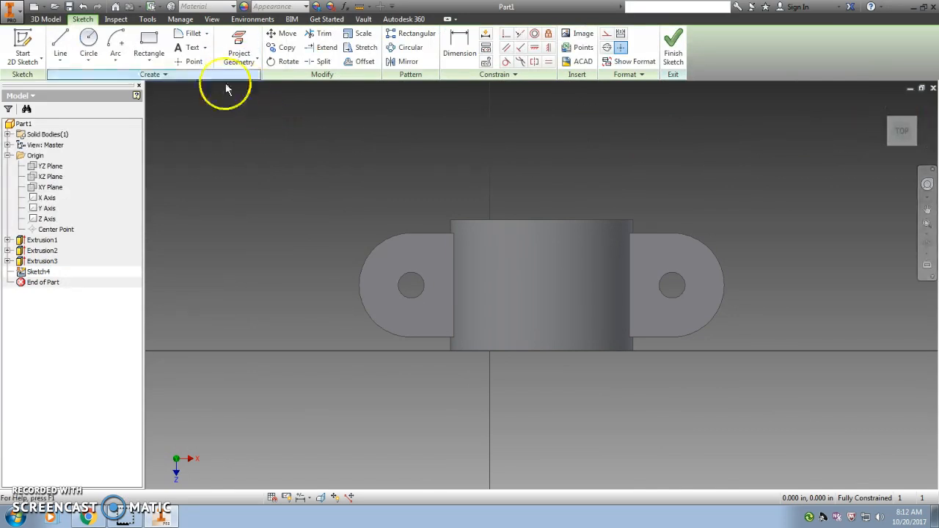
Switch the visual style to Wireframe and return to the sketch tools.
left_click(212, 19)
left_click(132, 46)
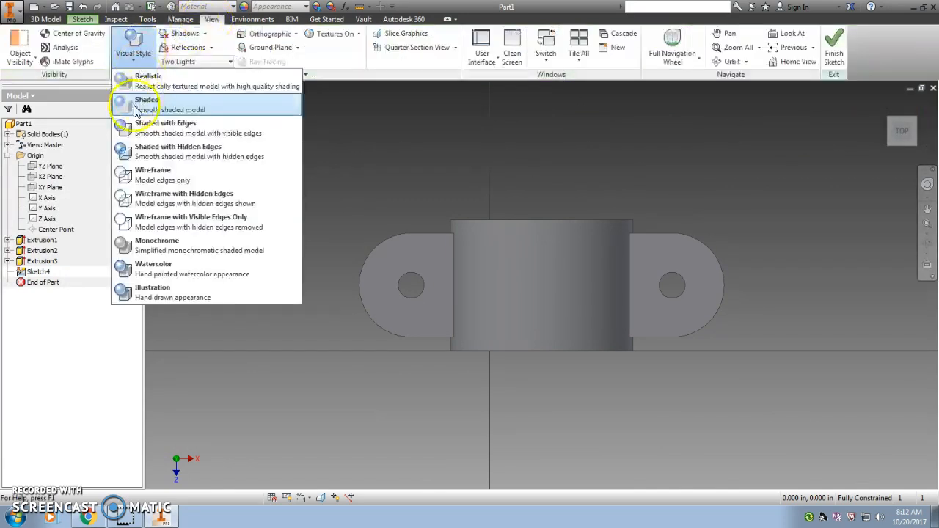
left_click(146, 175)
left_click(82, 20)
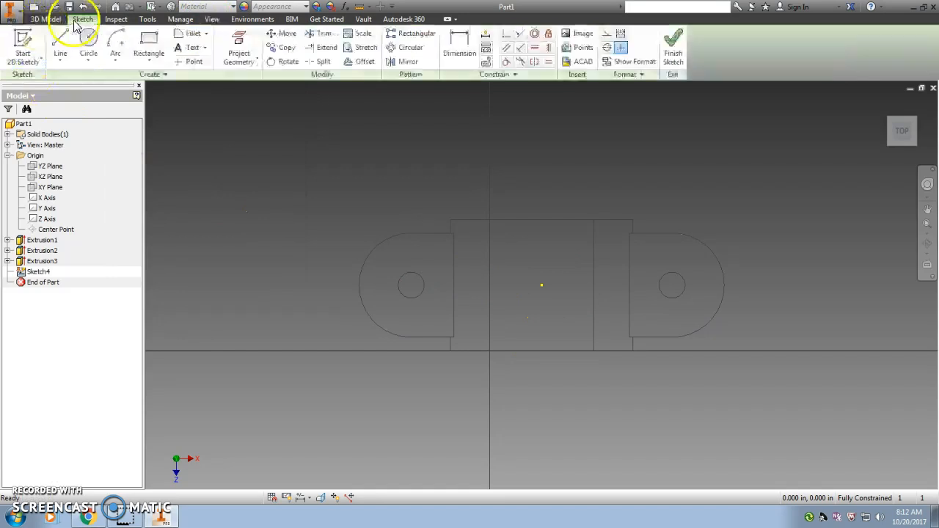
Draw a 0.25 in diameter circle centred on the projected origin point and finish the sketch.
left_click(93, 53)
left_click(542, 285)
type(".25")
key("Return")
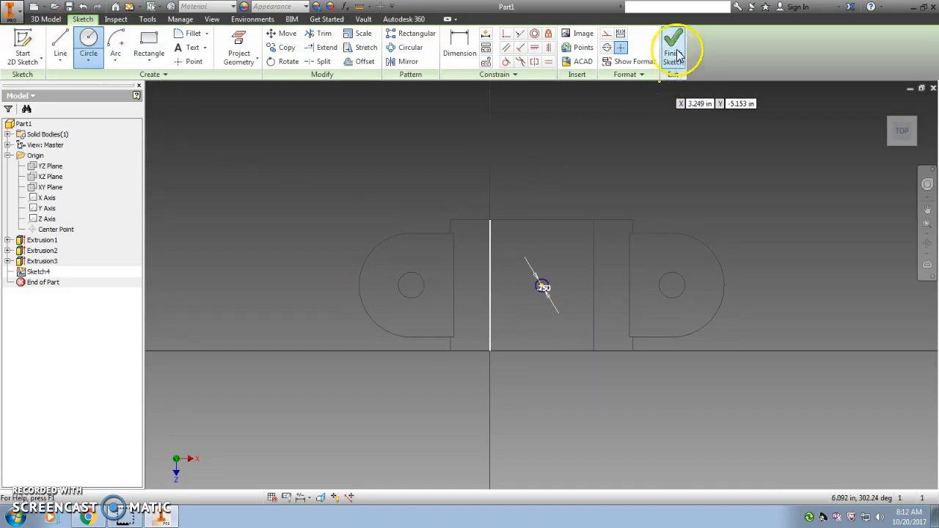
left_click(675, 53)
Cut the circle up through the top of the arched body with an Extrude cut and extents set to All.
left_click(61, 44)
left_click(764, 161)
left_click(775, 199)
left_click(755, 252)
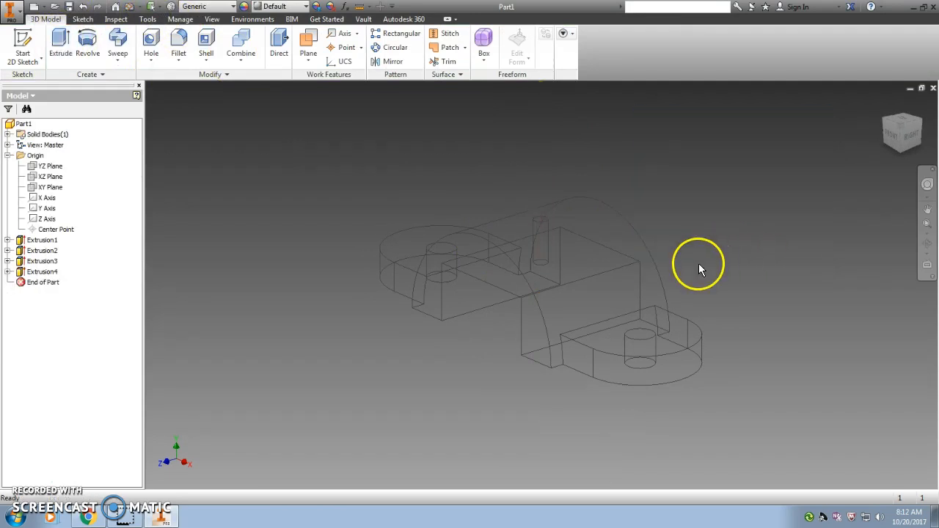
Set the visual style back to Shaded with Edges.
left_click(211, 19)
left_click(132, 44)
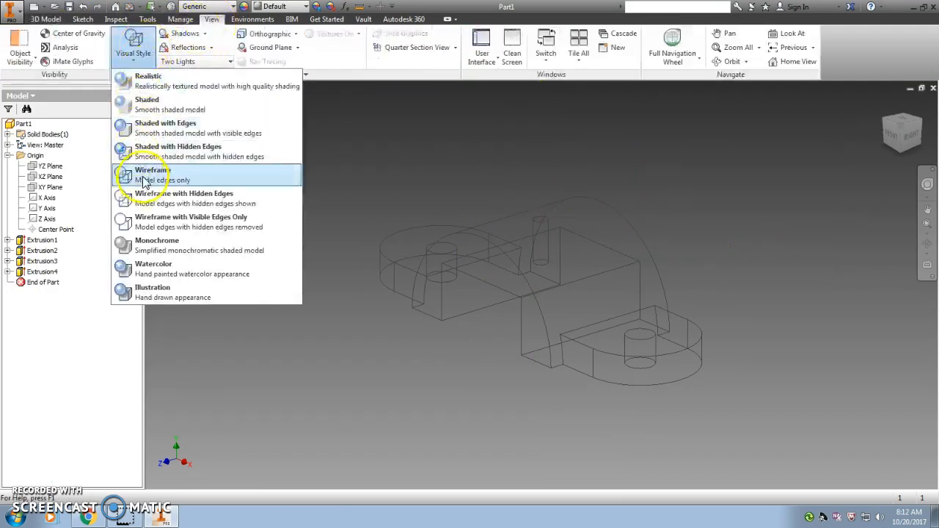
left_click(151, 129)
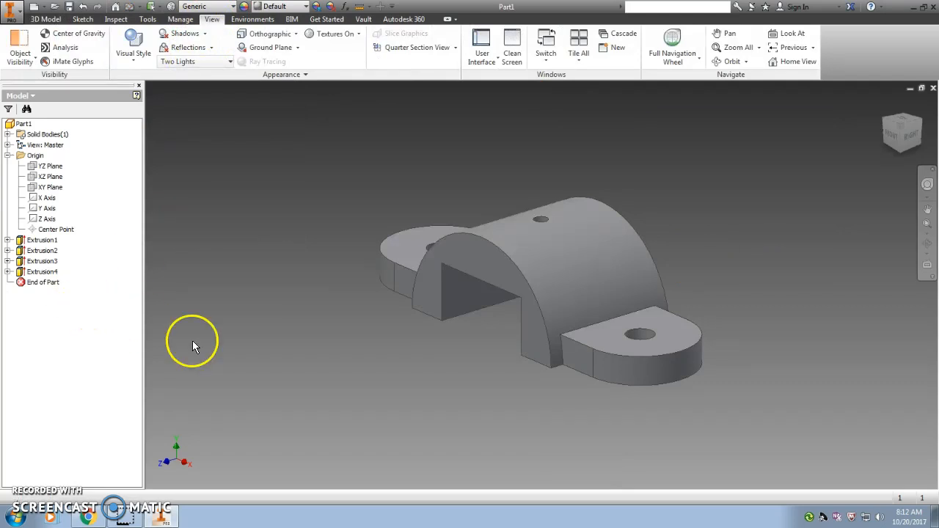
Collapse the Origin folder and rename the slot-shaped plate's extrusion as Base.
left_click(7, 155)
left_click(39, 167)
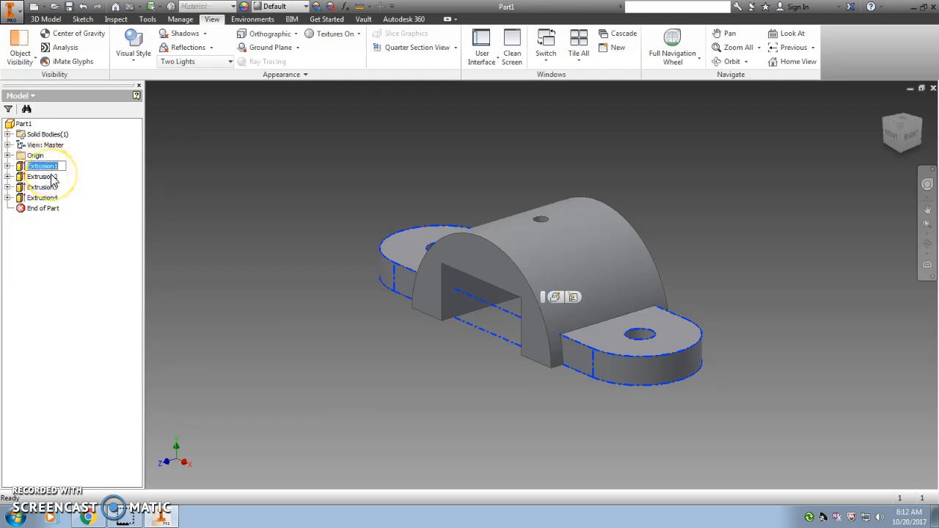
type("Base")
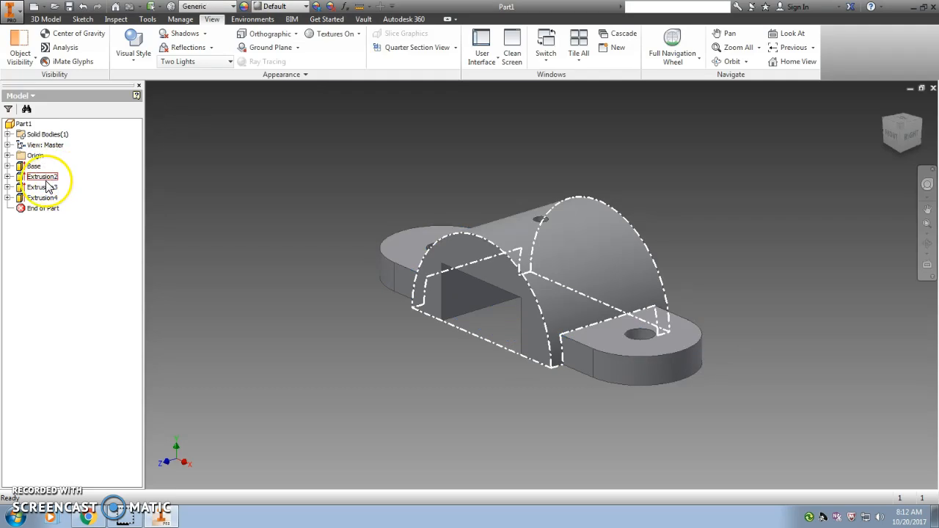
Rename the semicircular extrusion as Main_Body and the rectangular cut as Rect_Cut.
double_click(44, 179)
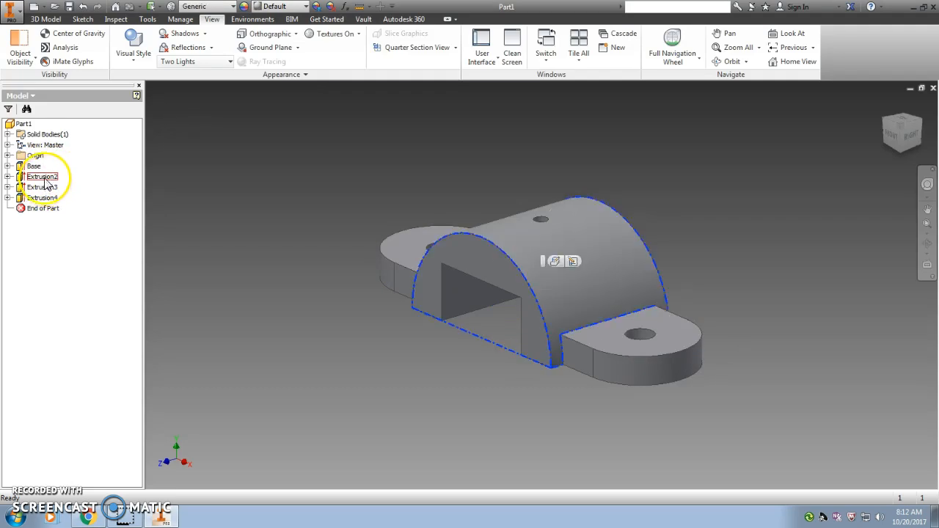
key("Escape")
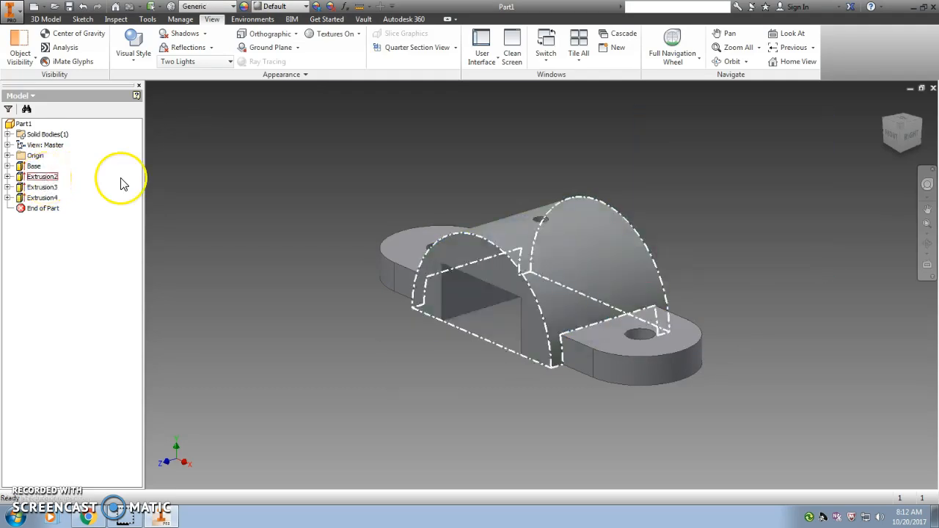
left_click(42, 178)
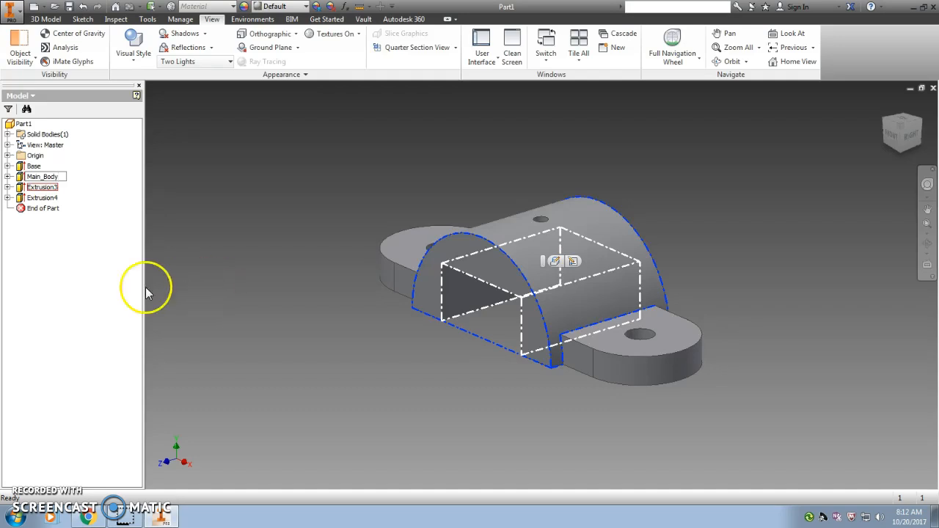
left_click(42, 188)
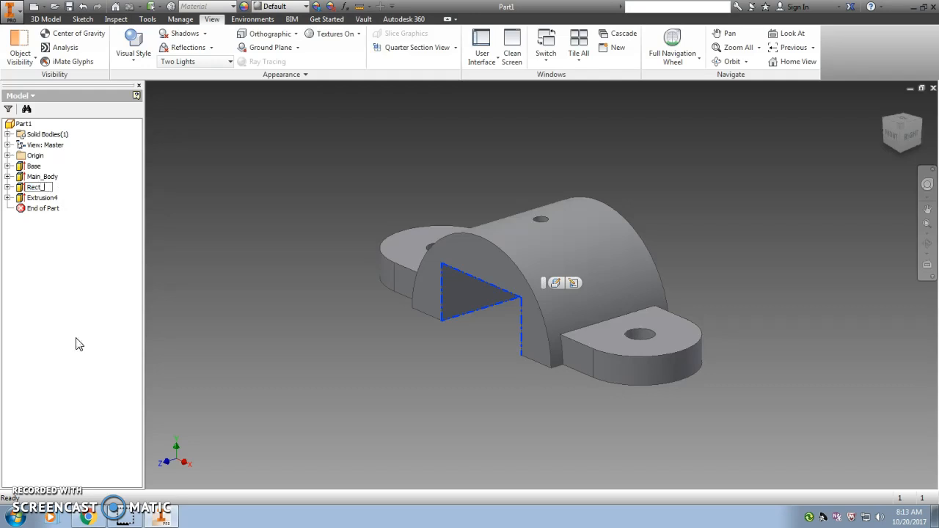
left_click(57, 215)
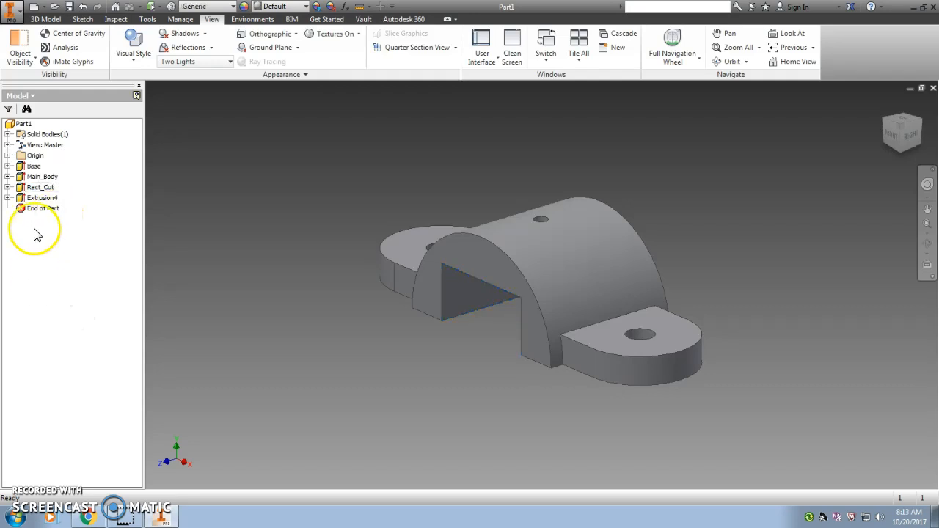
Rename the top hole's extrusion as Center_Drill and suppress the Rect_Cut feature.
left_click(40, 198)
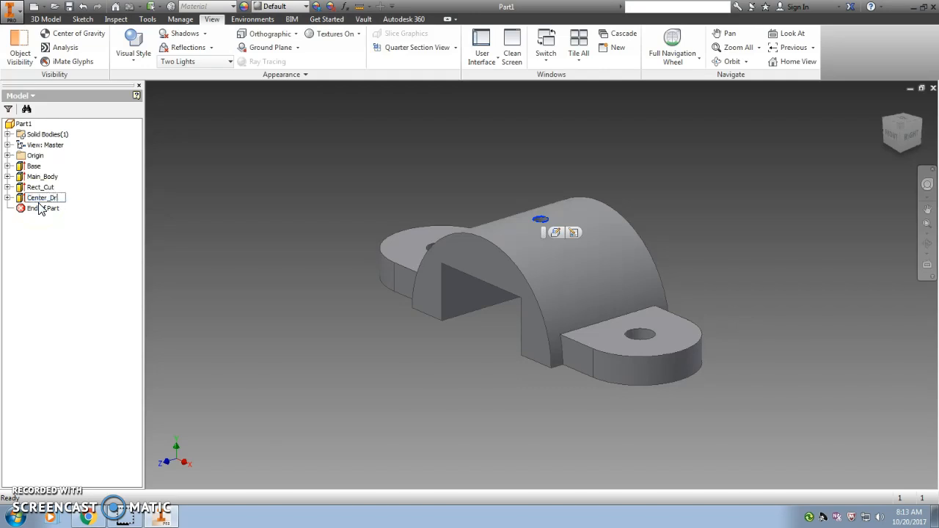
left_click(57, 257)
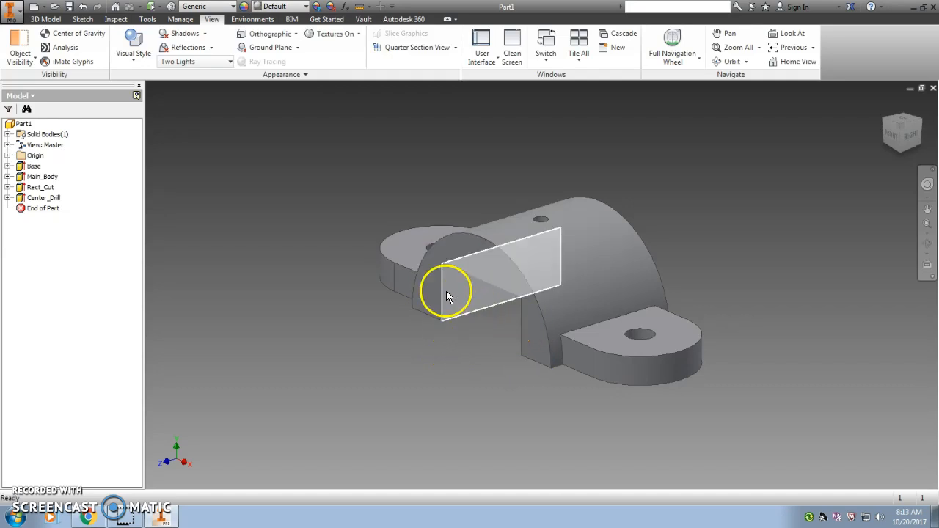
right_click(36, 190)
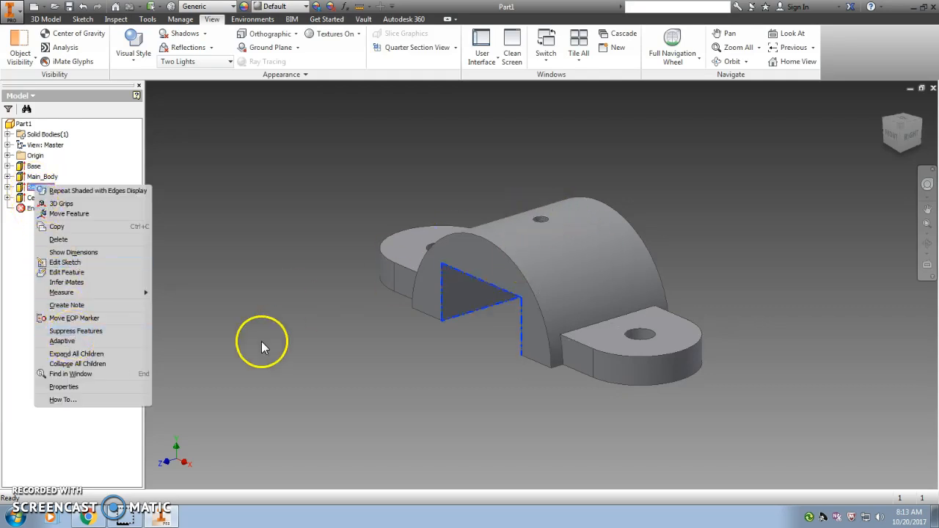
left_click(74, 331)
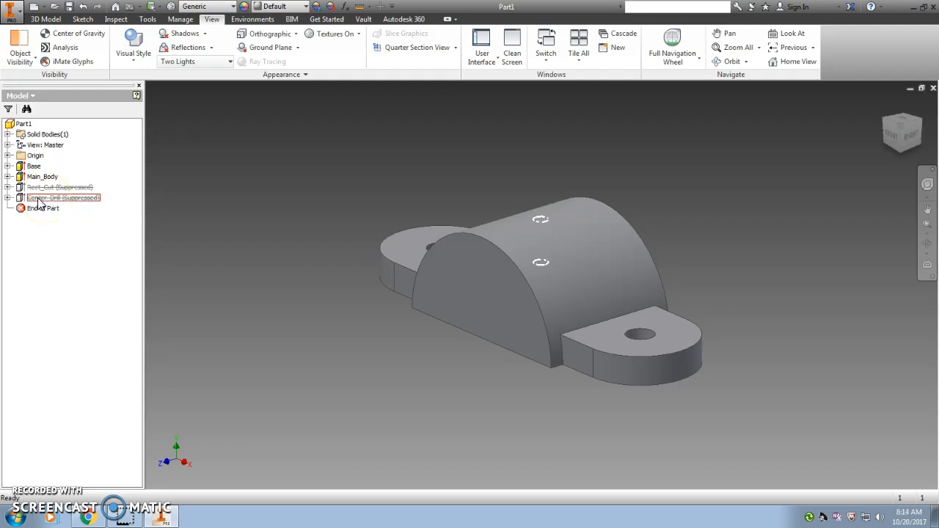
Start a sketch on the body's semicircular front face and draw a 1.25 in radius half-circle arc centred on the origin.
left_click(45, 19)
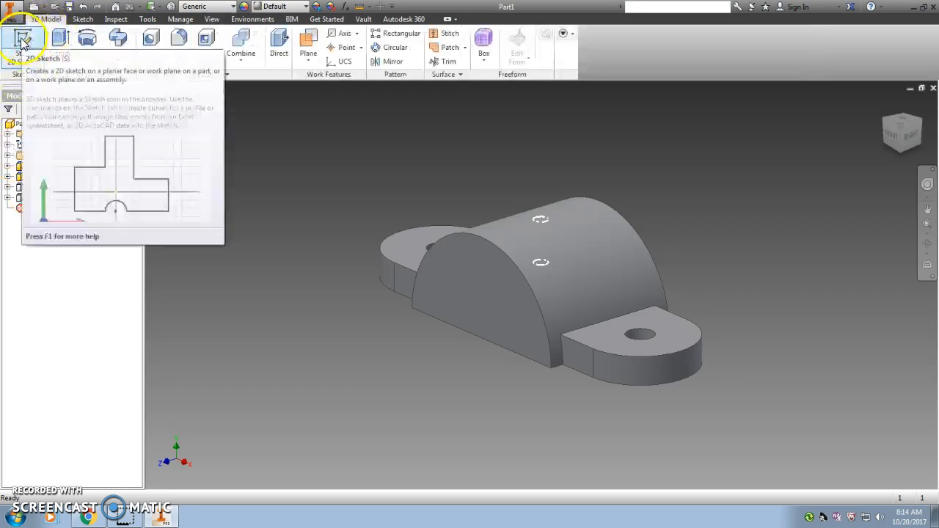
left_click(21, 41)
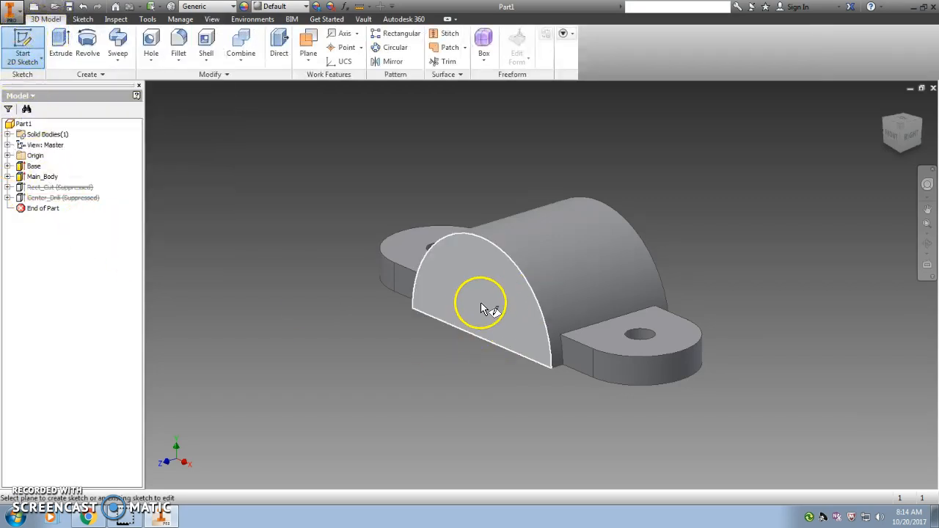
left_click(480, 302)
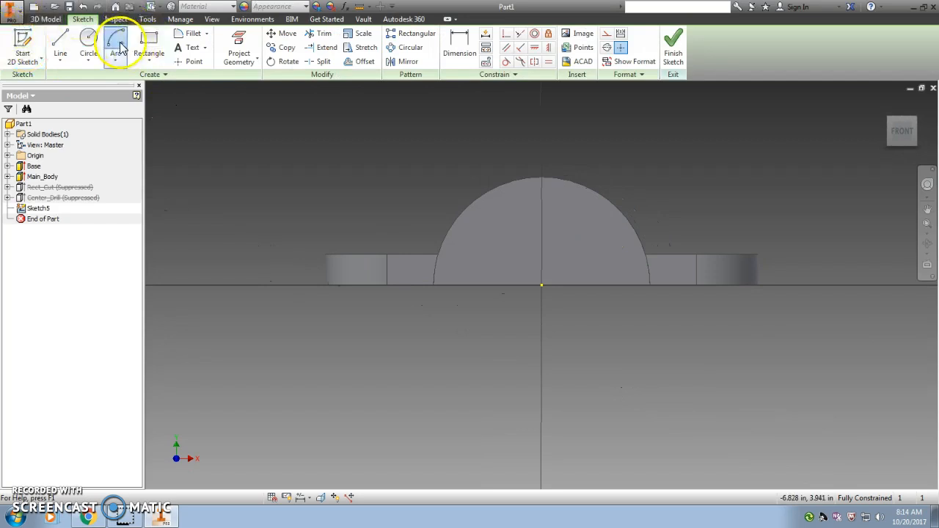
left_click(116, 45)
left_click(542, 284)
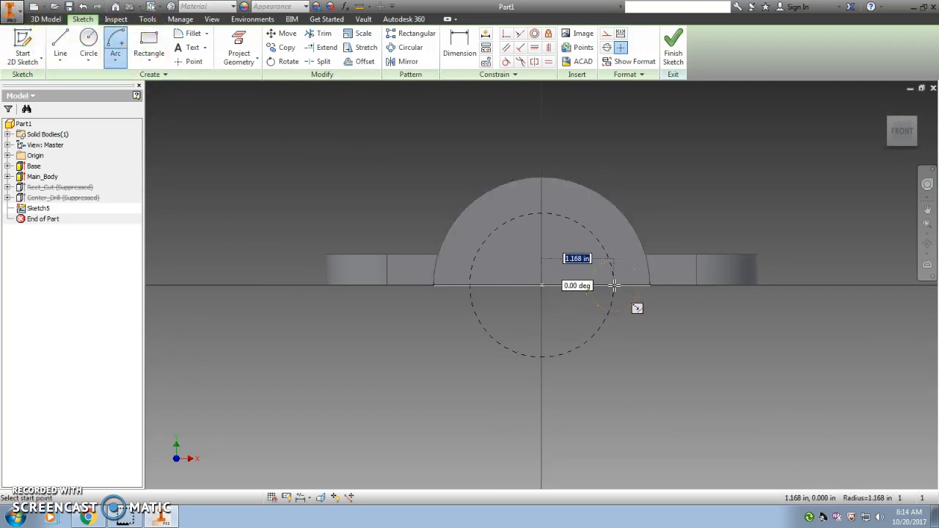
left_click(615, 285)
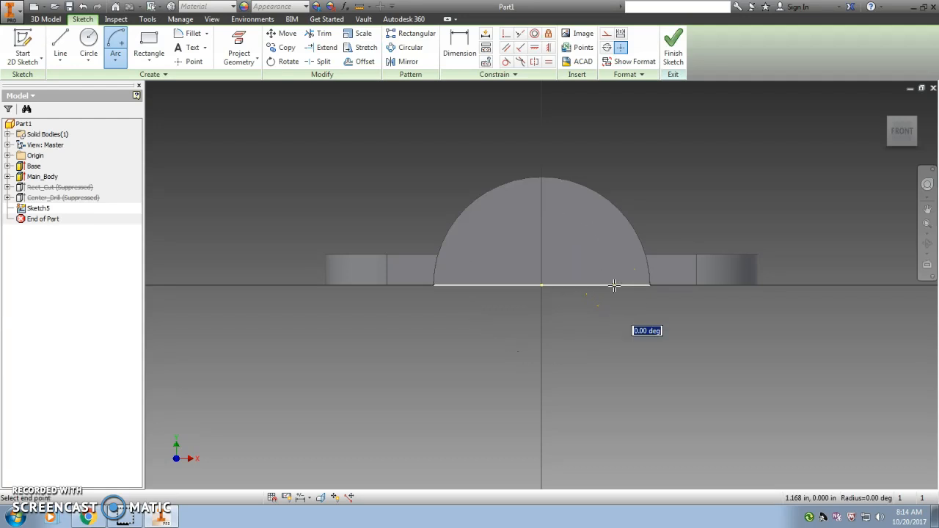
left_click(465, 285)
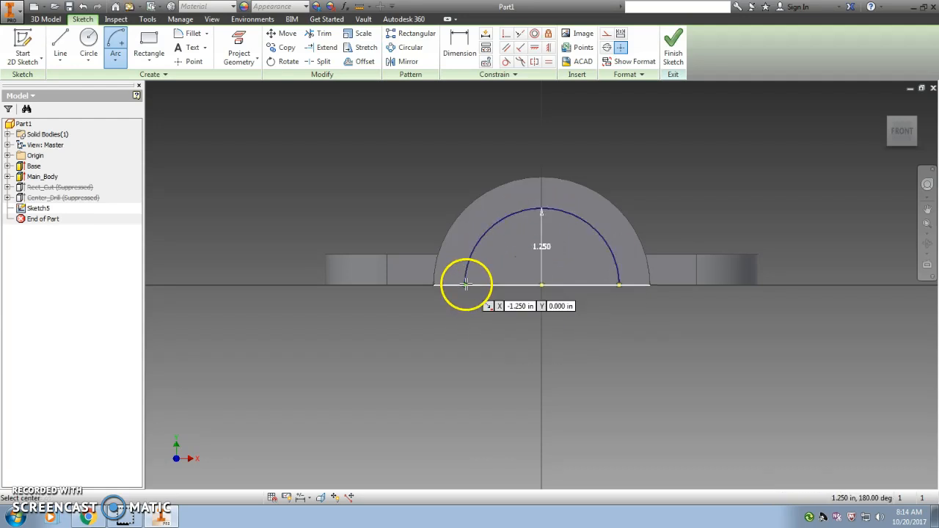
Close the arc with a straight line between its endpoints and finish the sketch.
left_click(60, 45)
left_click(465, 285)
left_click(619, 284)
left_click(673, 50)
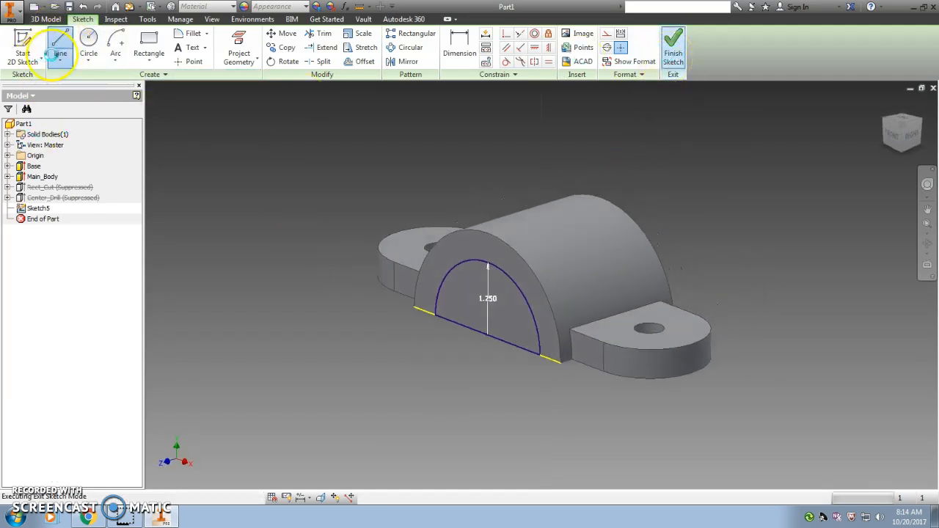
Cut the half-circle profile through the full length of the main body with Extrude.
left_click(61, 46)
left_click(724, 177)
left_click(778, 160)
left_click(767, 213)
left_click(766, 258)
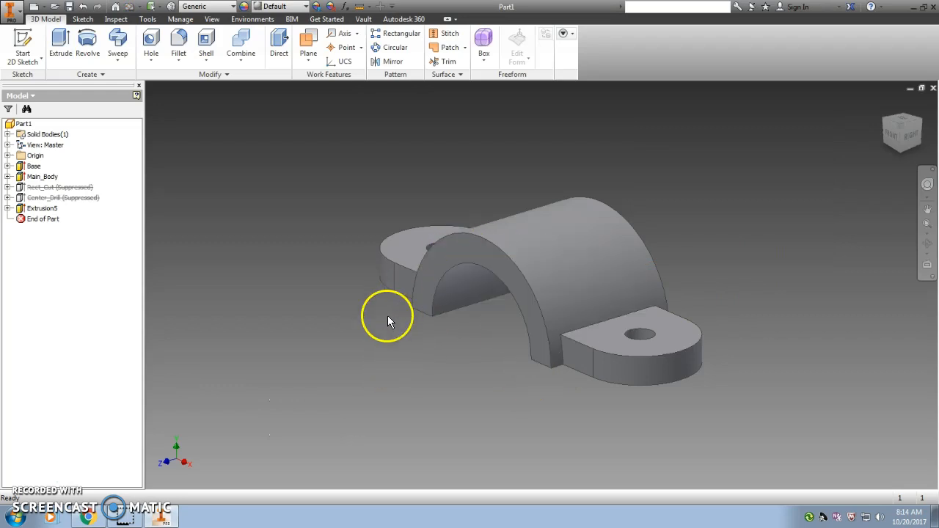
Delete the suppressed Center_Drill feature.
right_click(32, 200)
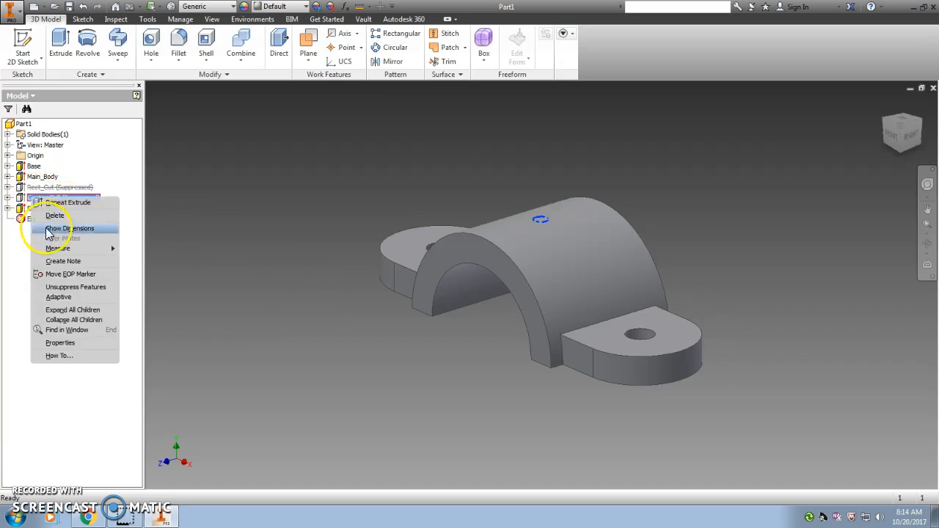
left_click(54, 215)
left_click(136, 151)
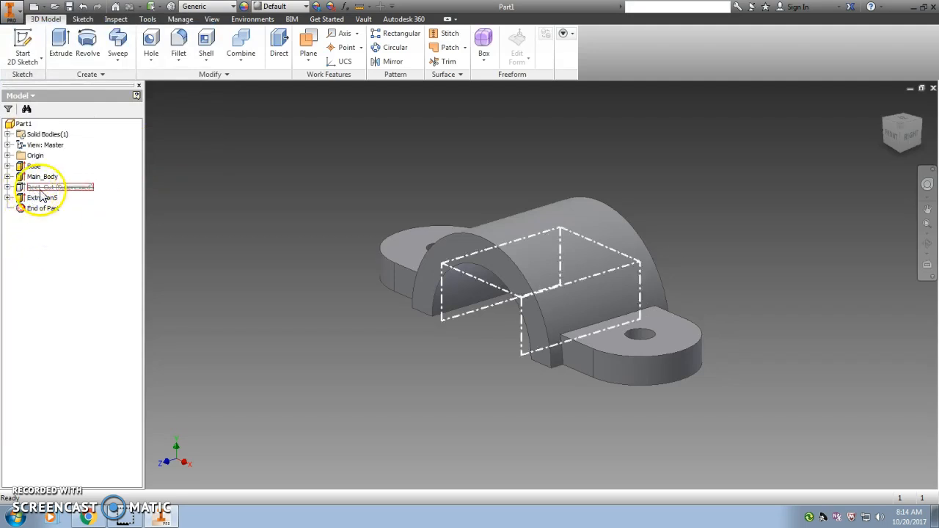
Start a sketch on the origin XZ Plane, turn the top view so the part lies horizontally, and set the visual style to Wireframe.
left_click(12, 41)
left_click(8, 156)
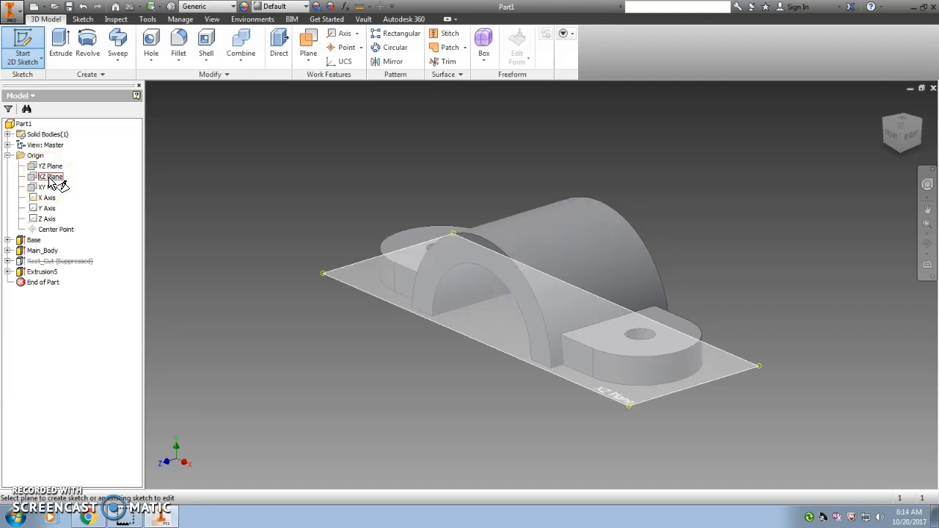
left_click(49, 180)
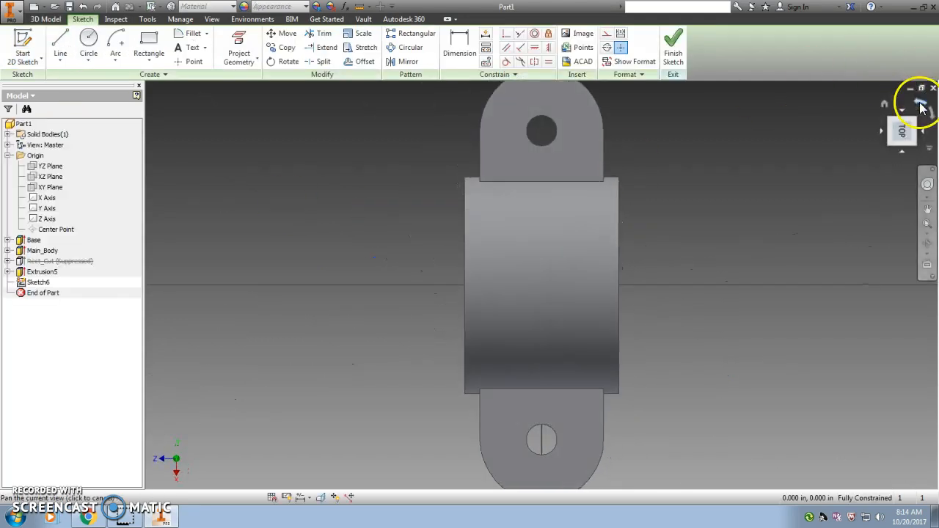
left_click(923, 108)
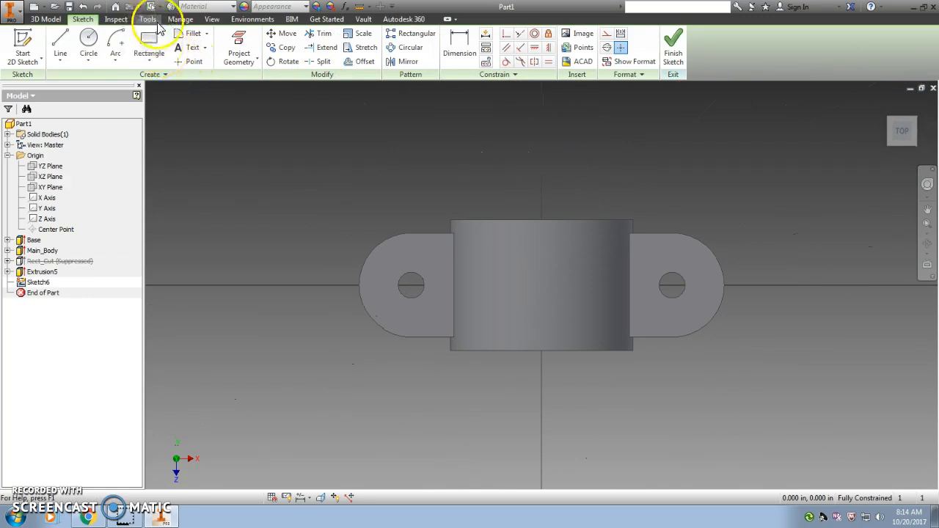
left_click(211, 19)
left_click(129, 40)
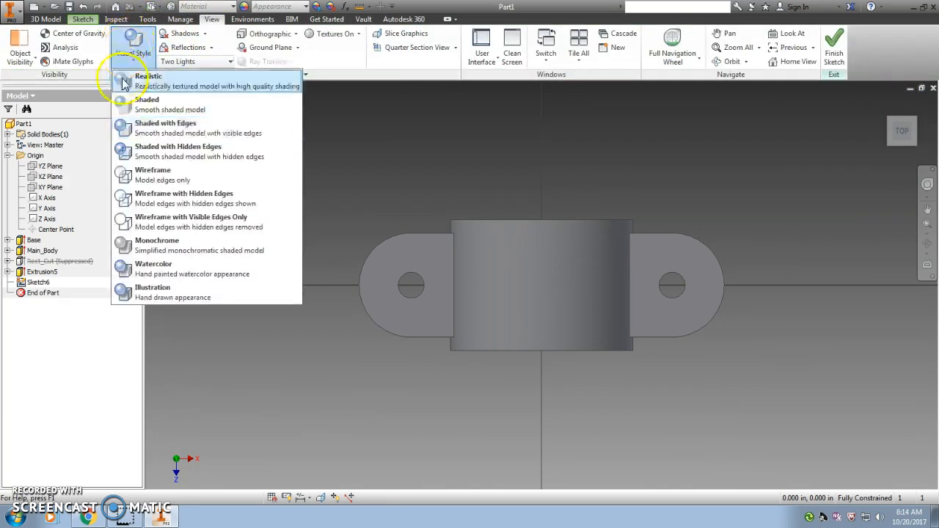
left_click(172, 180)
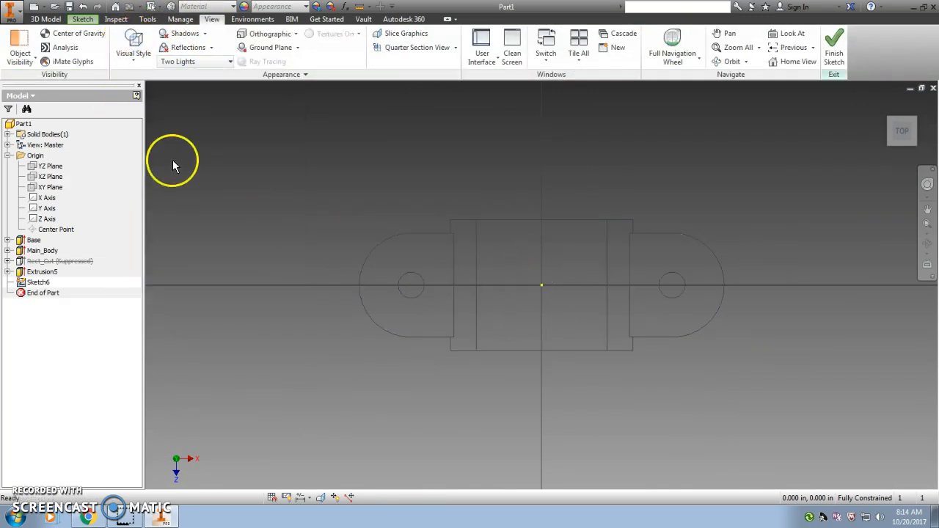
Draw a 0.25 in diameter circle centred on the origin and finish the sketch.
left_click(83, 20)
left_click(86, 49)
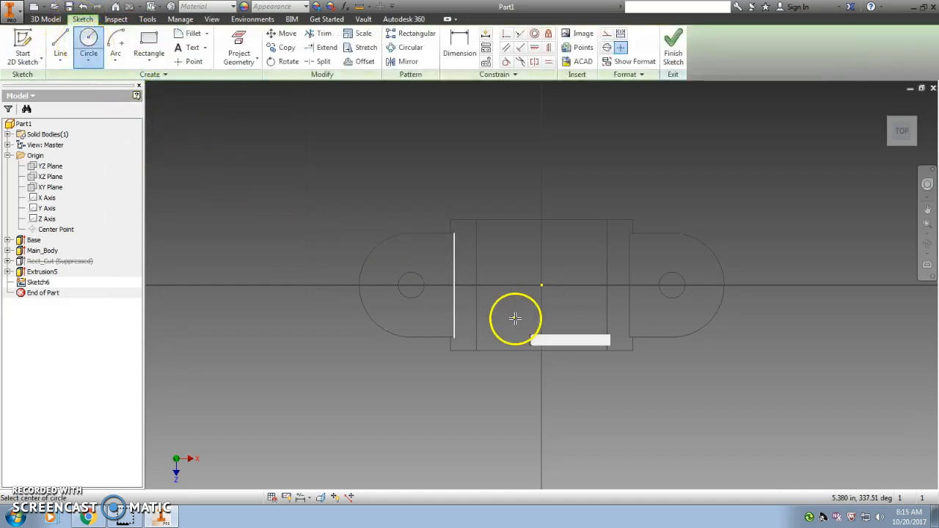
left_click(542, 285)
type(".2")
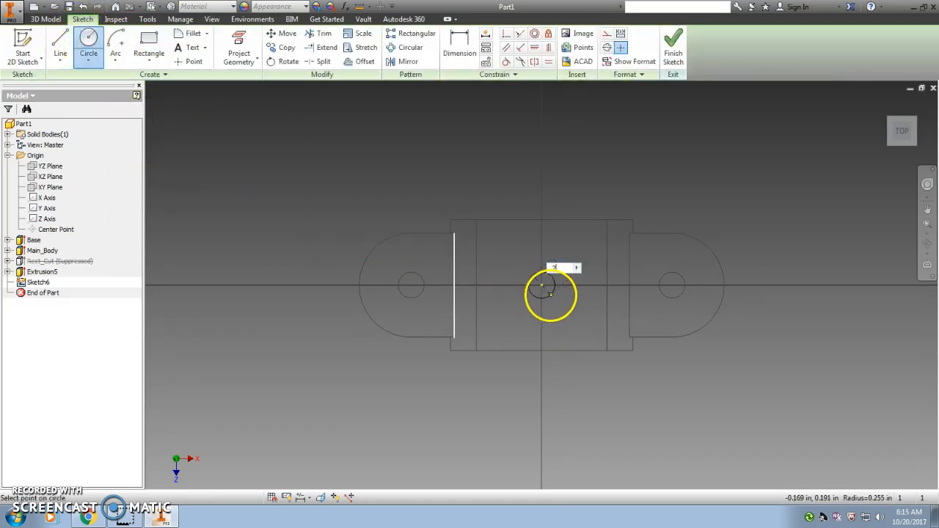
type("5")
key("Return")
left_click(673, 48)
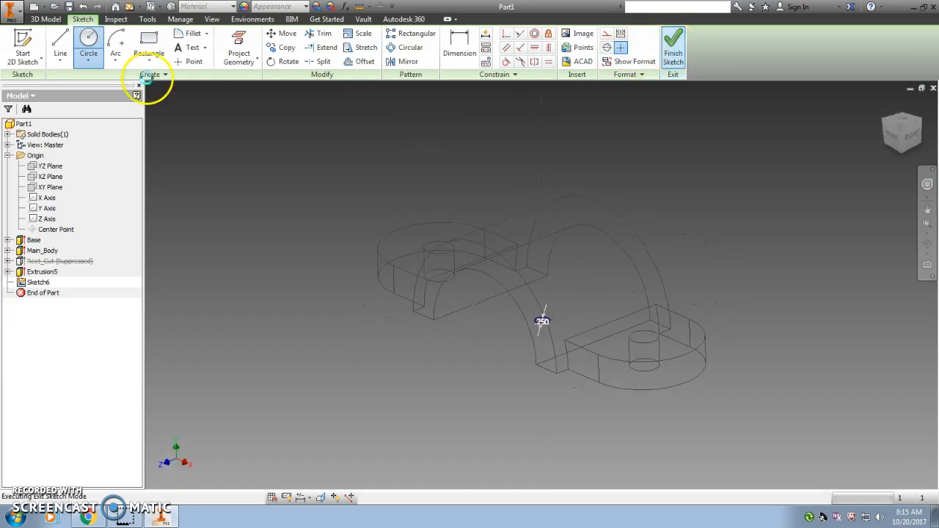
Cut the circle up through the top of the arched body using Extrude with extents set to All.
left_click(61, 48)
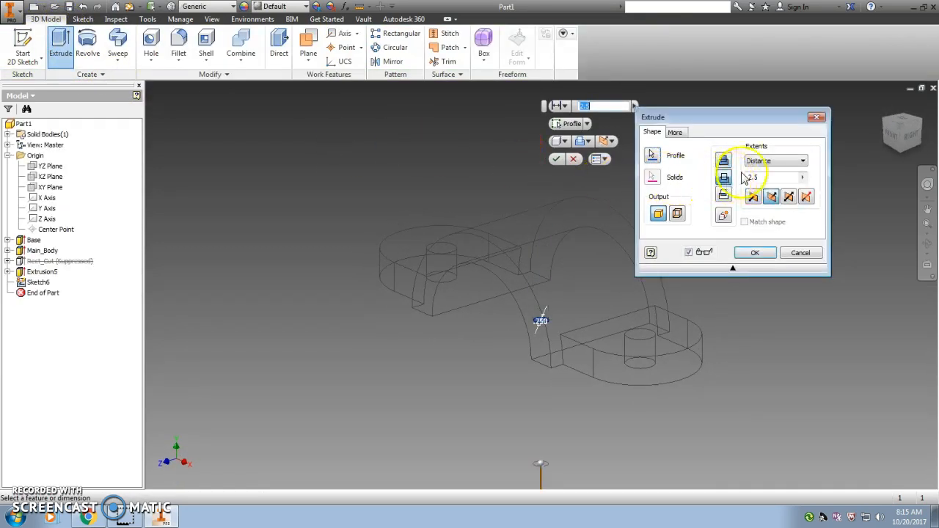
left_click(775, 161)
left_click(764, 193)
left_click(767, 160)
left_click(766, 194)
left_click(769, 161)
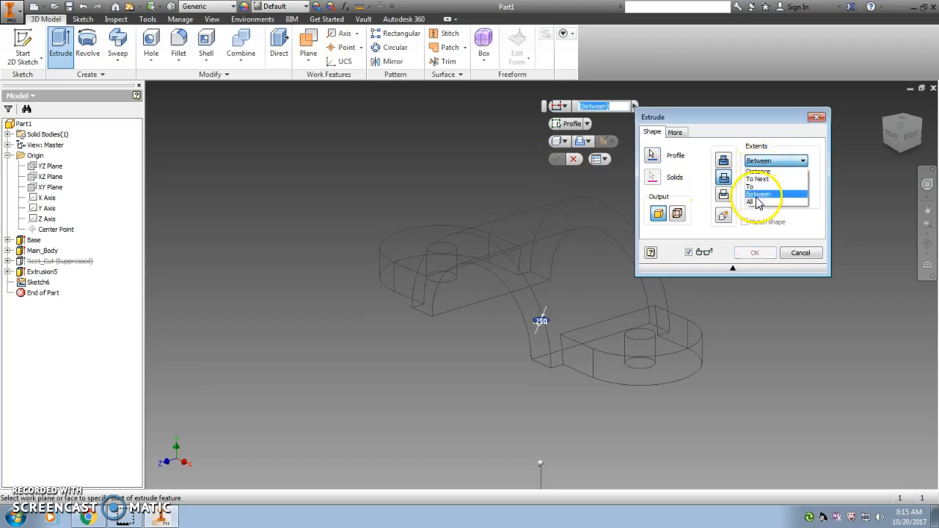
left_click(758, 202)
left_click(755, 254)
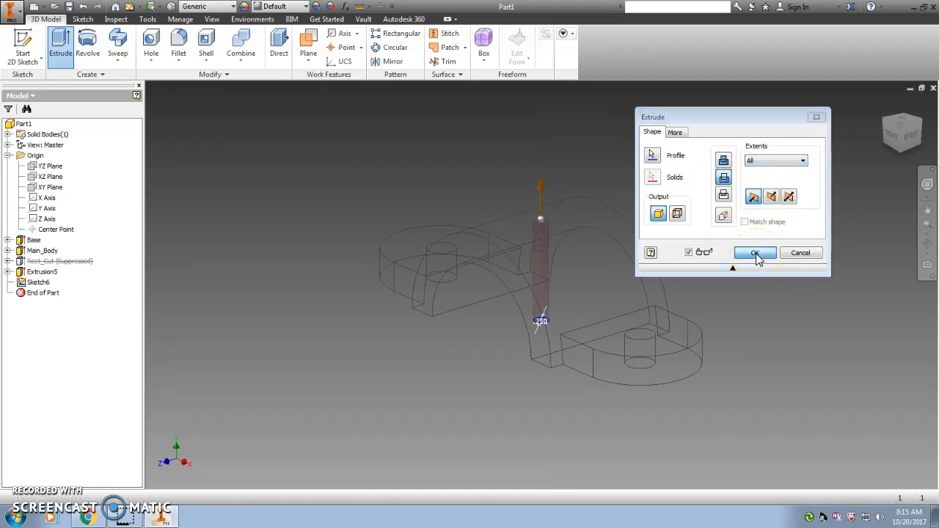
Return the model's visual style to Shaded with Edges.
left_click(212, 19)
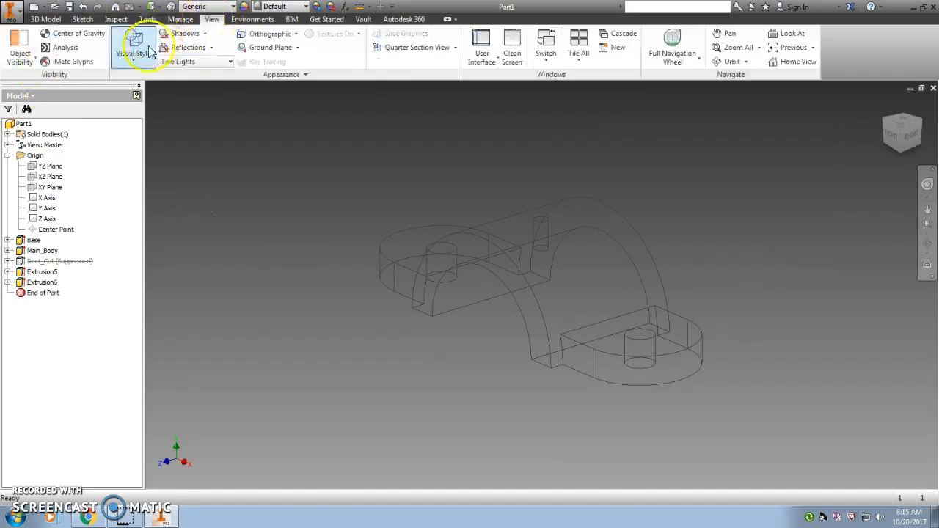
left_click(133, 44)
left_click(158, 139)
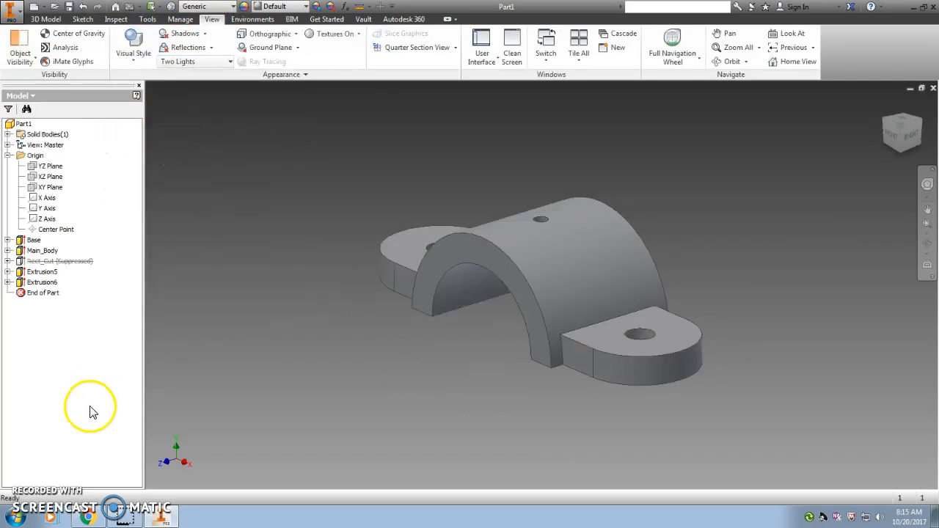
Rename the half-circle cut as Cir_Cut and the new top hole's extrusion as Center_Drill.
left_click(42, 272)
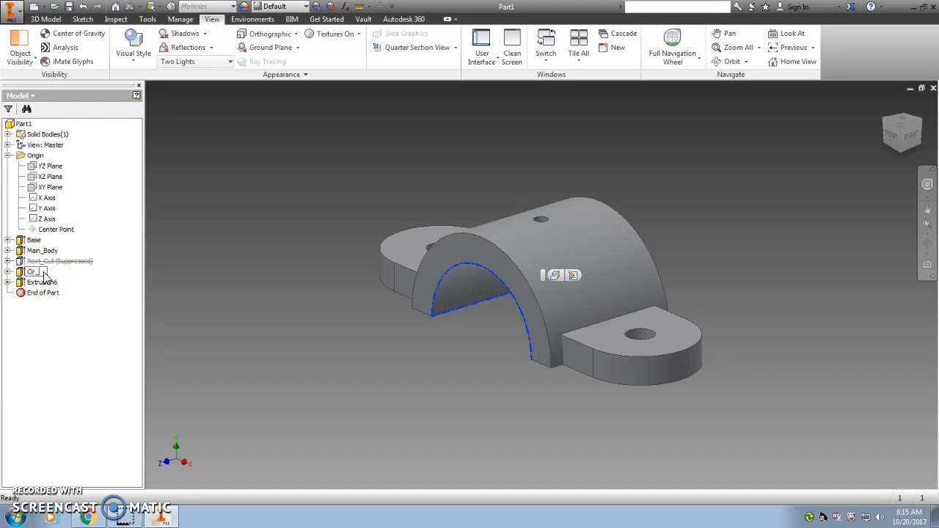
left_click(47, 292)
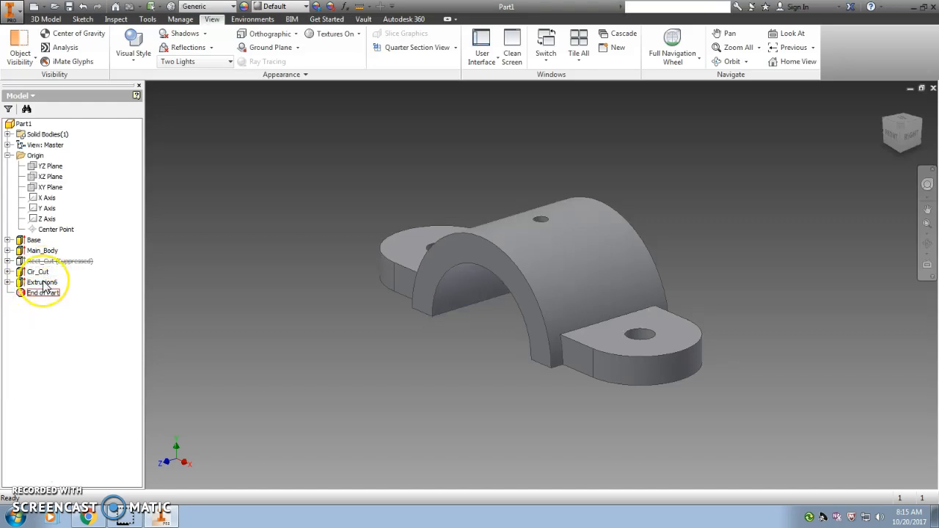
left_click(114, 324)
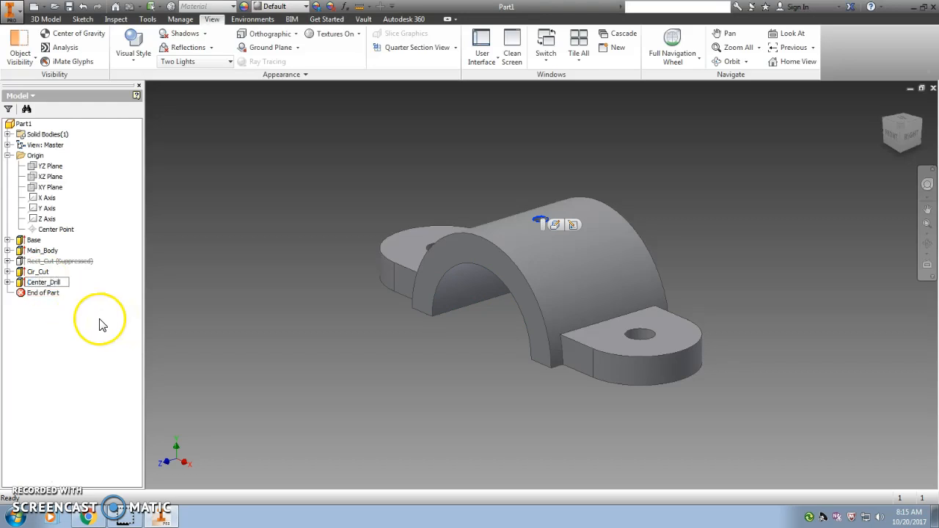
Suppress the Cir_Cut feature and inspect the solid body.
right_click(33, 275)
left_click(72, 428)
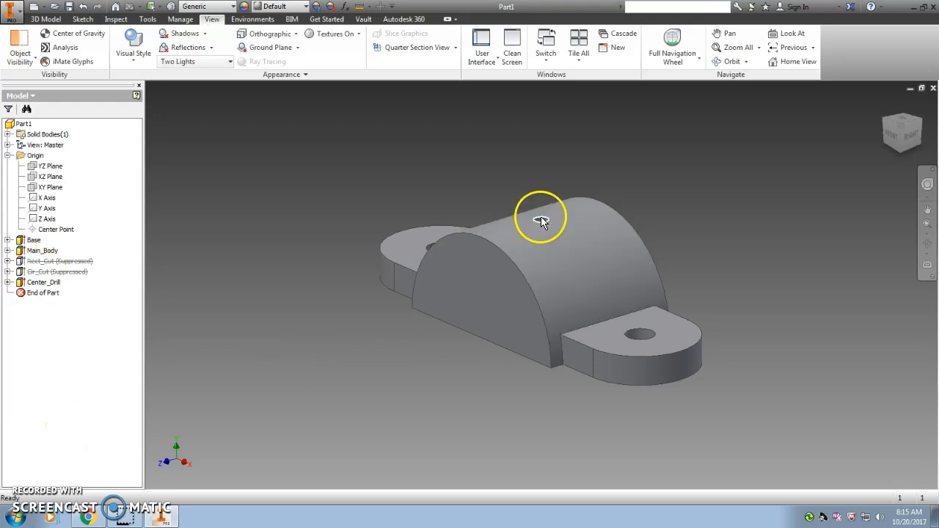
middle_click_drag(483, 311, 512, 326, "shift")
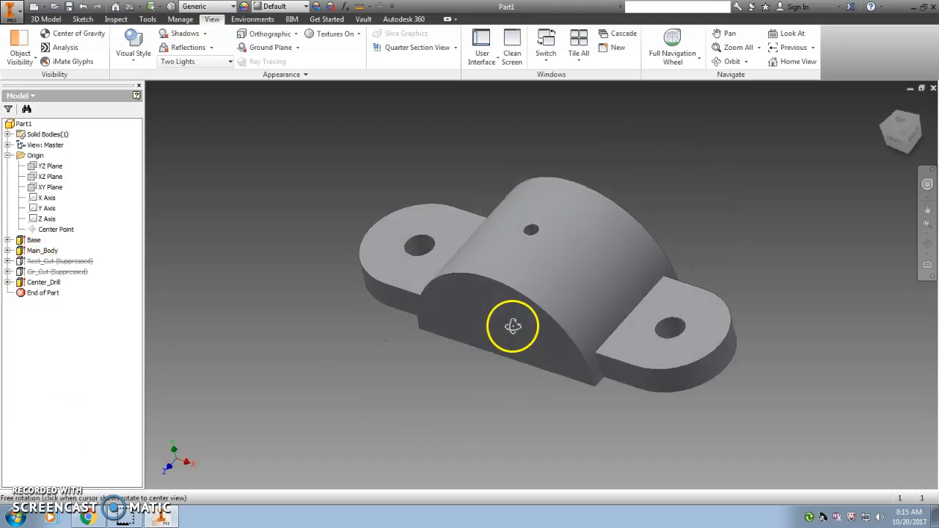
Unsuppress the Rect_Cut feature and inspect the rectangular opening from both ends of the body.
right_click(59, 261)
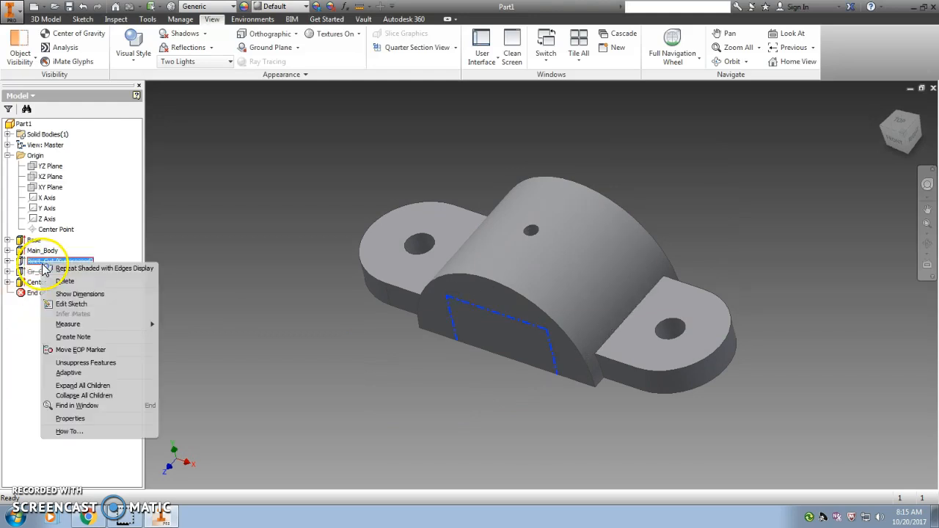
left_click(70, 363)
middle_click_drag(477, 405, 455, 356, "shift")
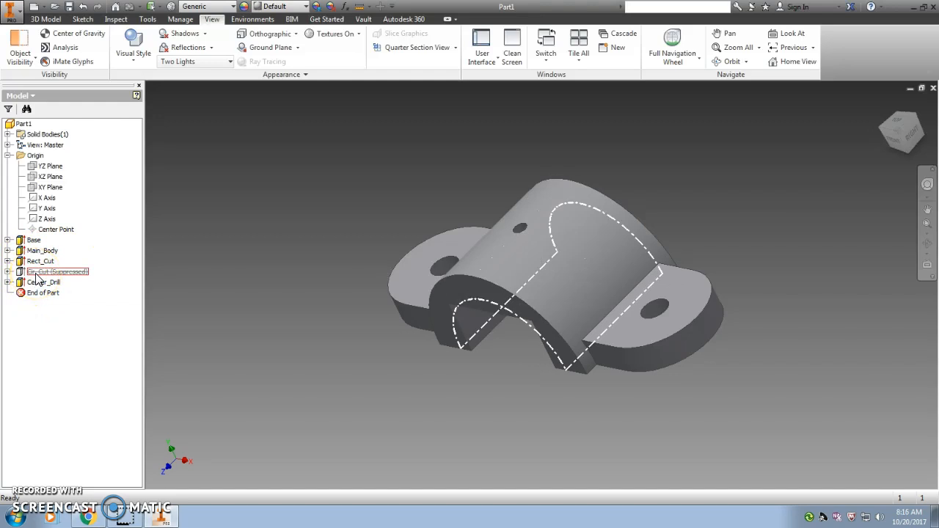
middle_click_drag(436, 353, 685, 315, "shift")
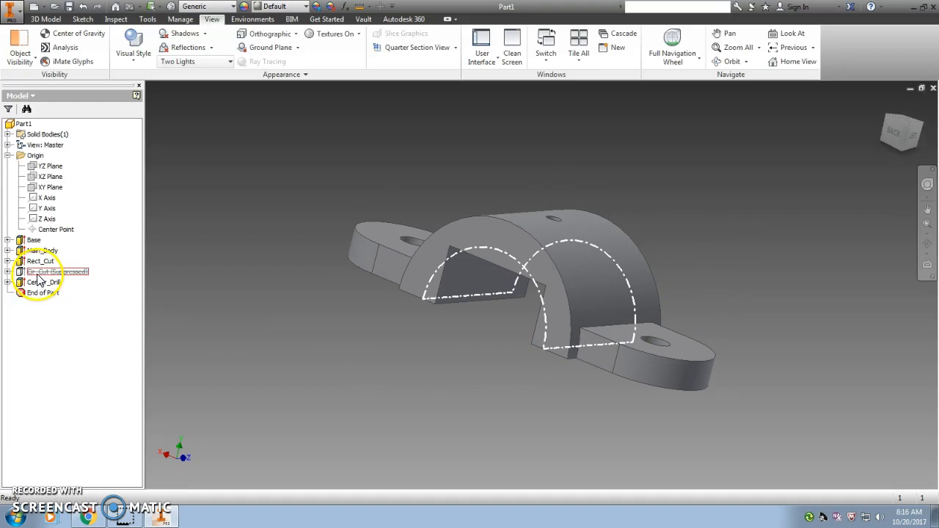
Switch the body to its circular opening by unsuppressing the Cir_Cut feature and suppressing the Rect_Cut feature.
left_click(328, 300)
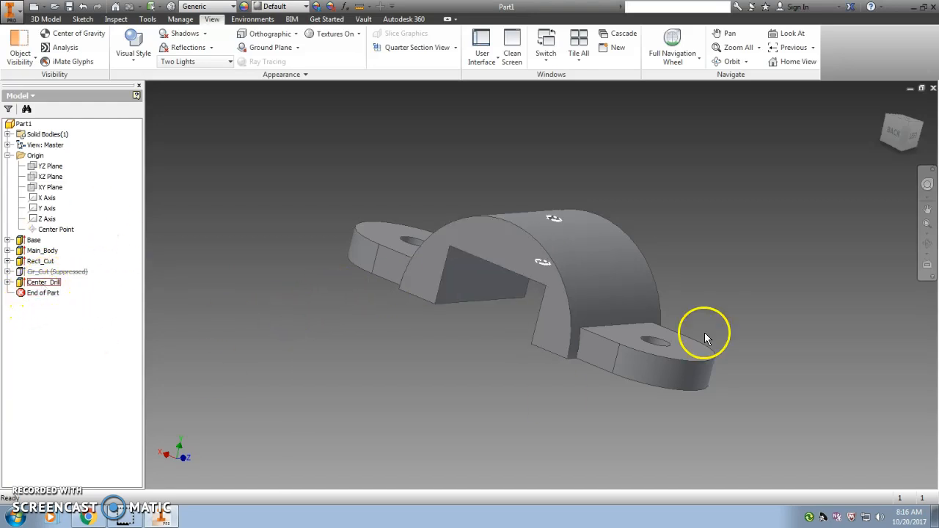
left_click(66, 33)
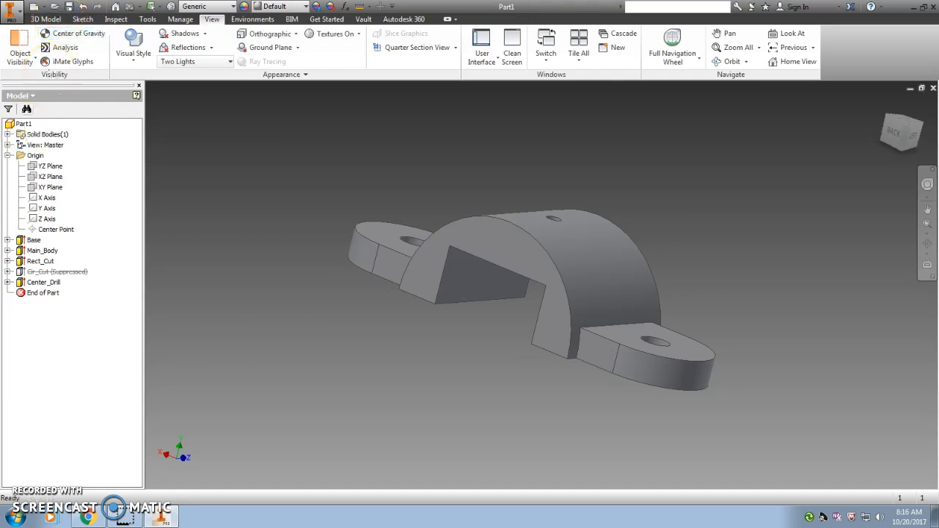
right_click(36, 272)
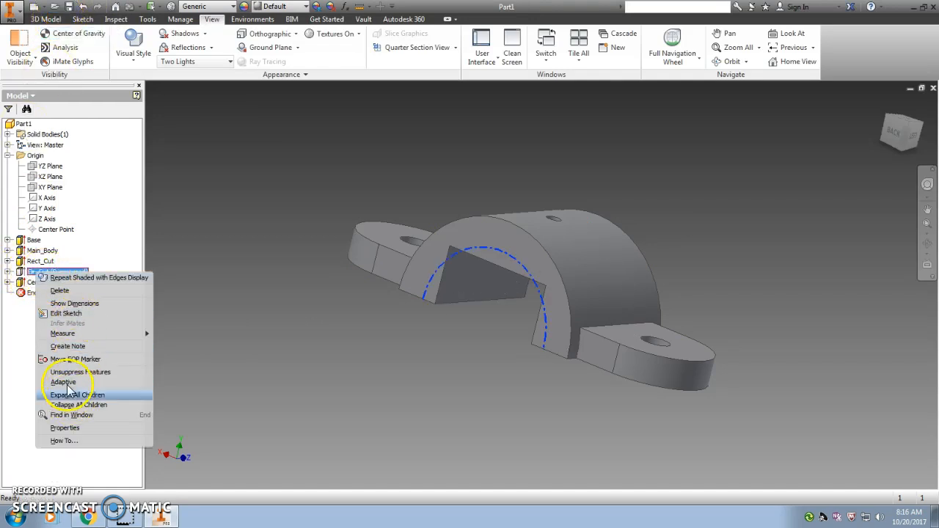
left_click(79, 372)
left_click(38, 262)
right_click(38, 261)
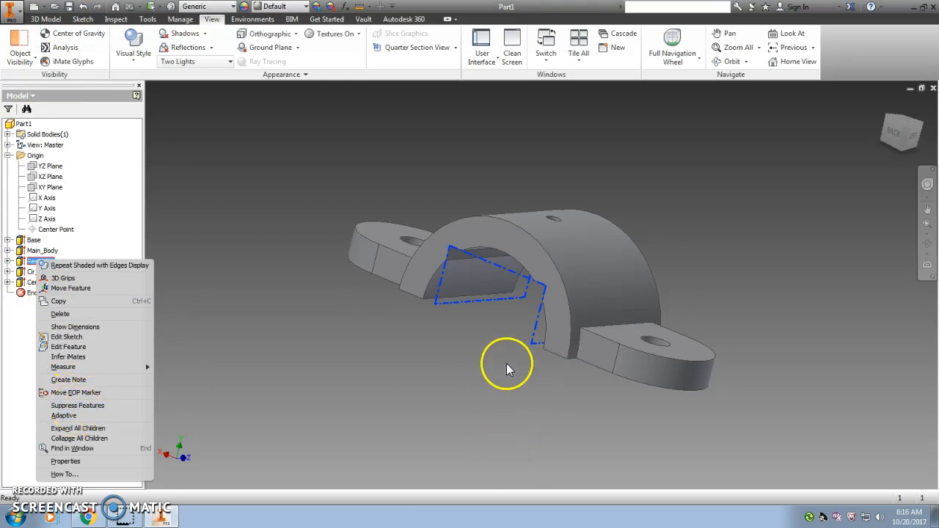
left_click(74, 406)
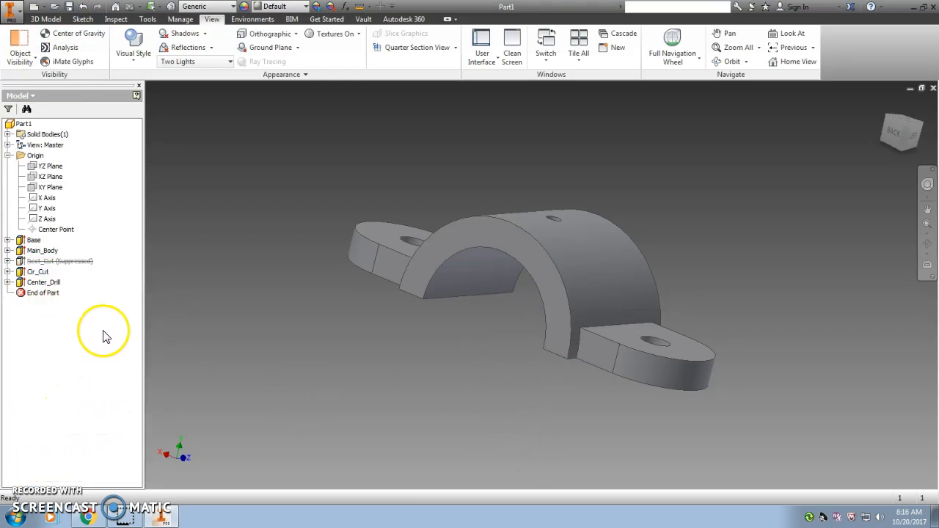
Assign the Aluminum 6061 material from the Inventor Material Library to the part.
left_click(148, 19)
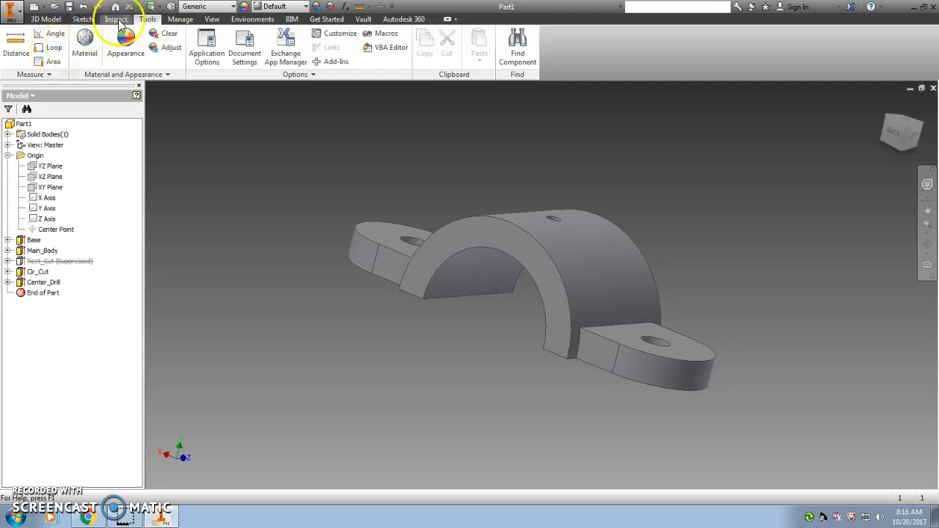
left_click(85, 44)
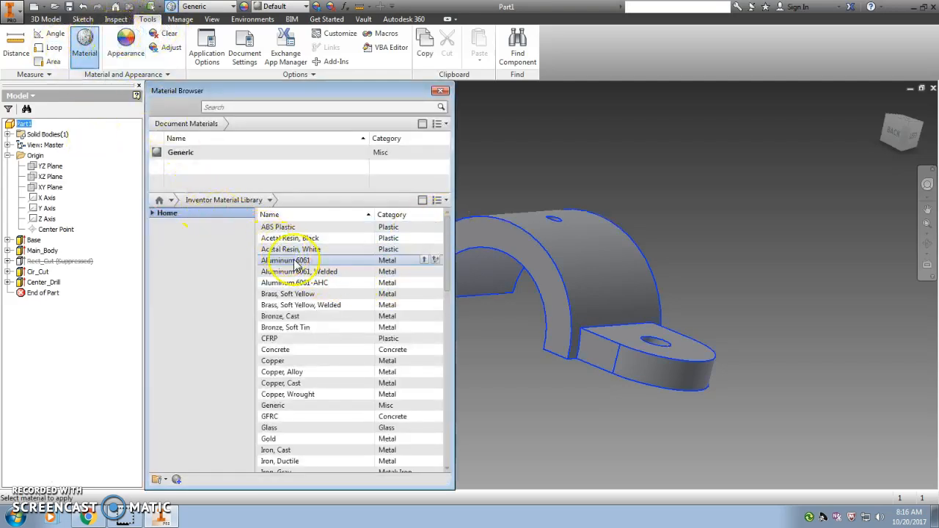
left_click(296, 265)
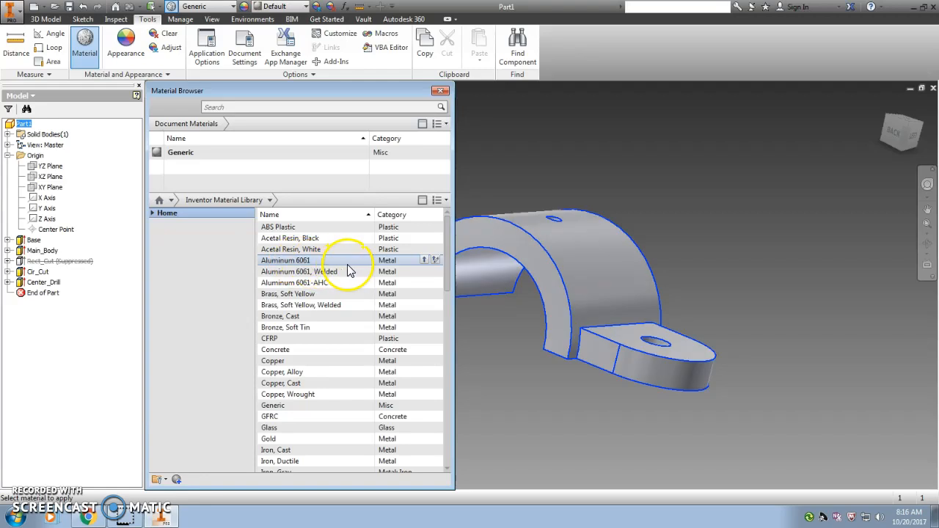
Open Aluminum 6061 for editing and examine its basic thermal and mechanical properties.
left_click(434, 260)
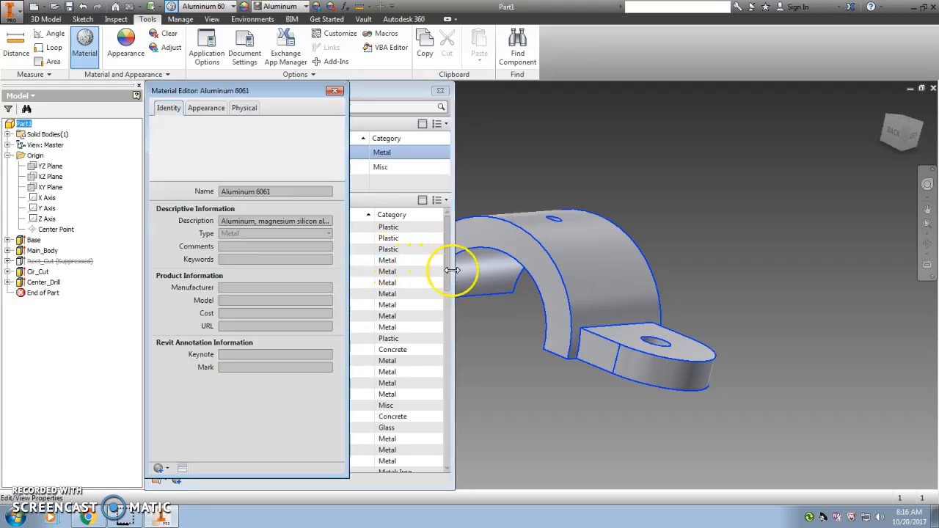
left_click(258, 108)
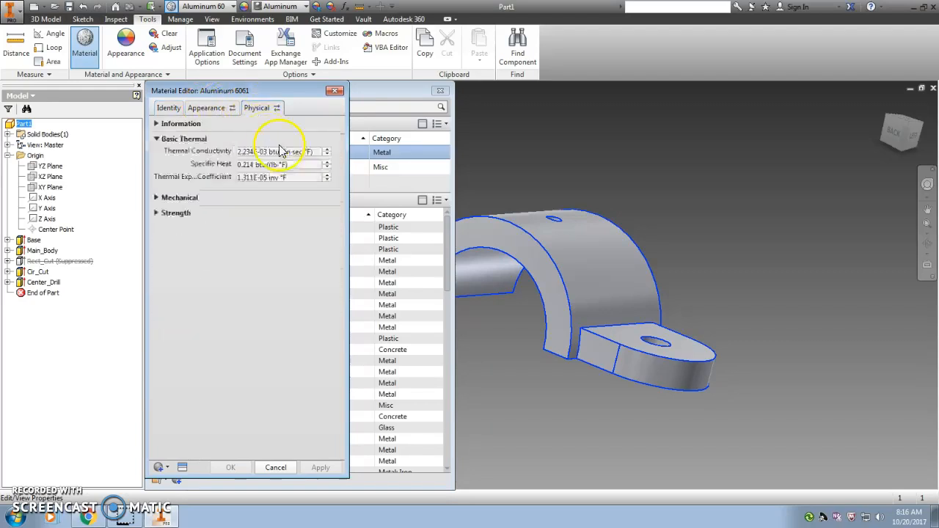
left_click(156, 198)
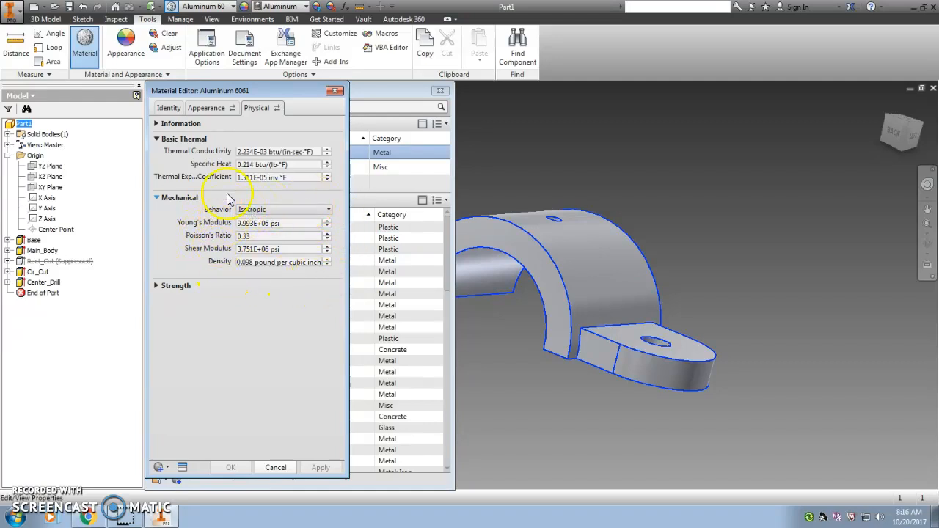
Set the Aluminum 6061 appearance's glossiness to 50, apply it and close the material editor and browser.
left_click(218, 111)
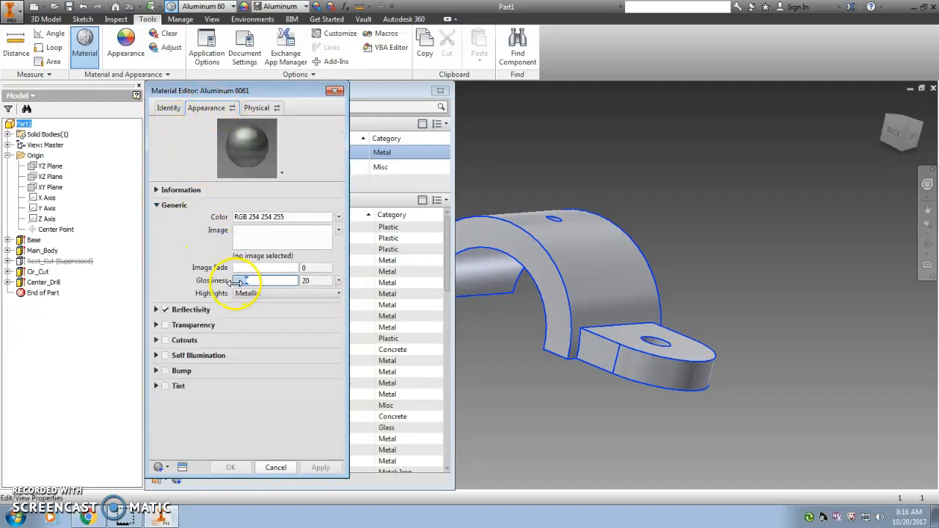
left_click(313, 280)
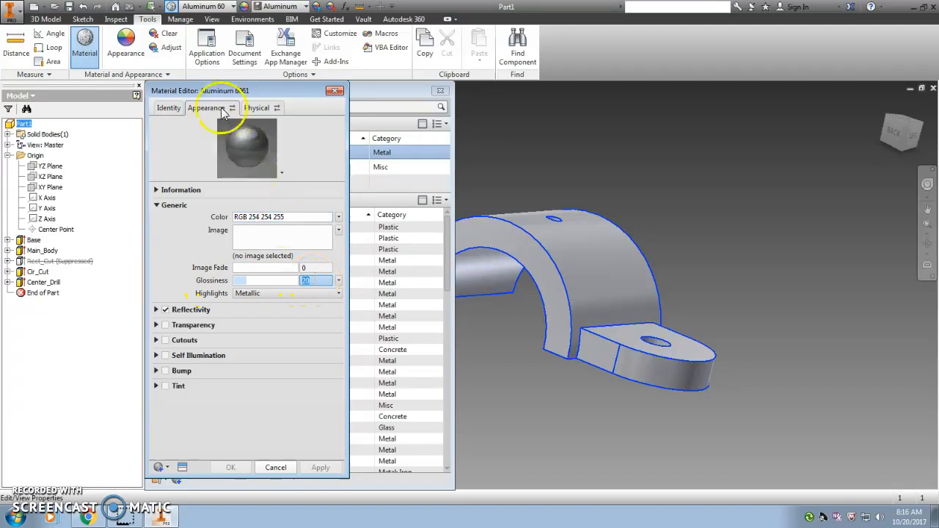
type("5")
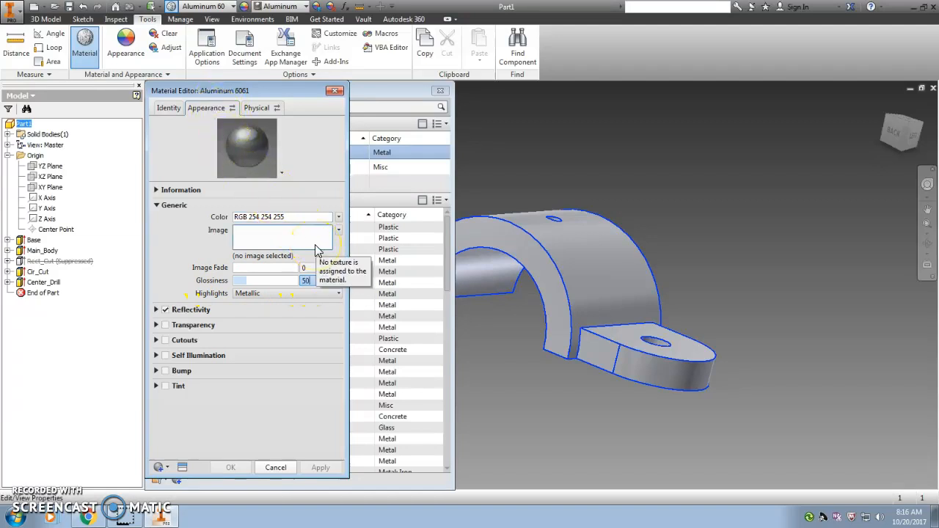
key("Tab")
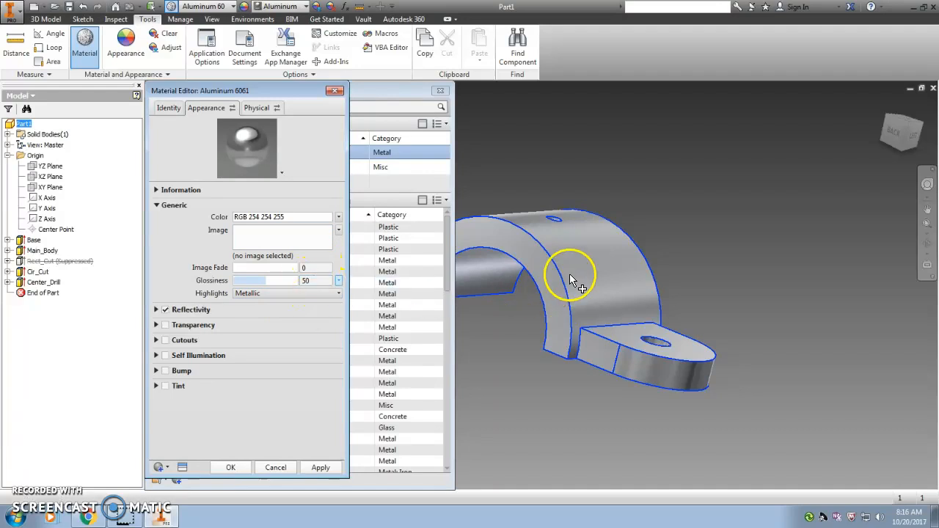
scroll(371, 429, "down", 1)
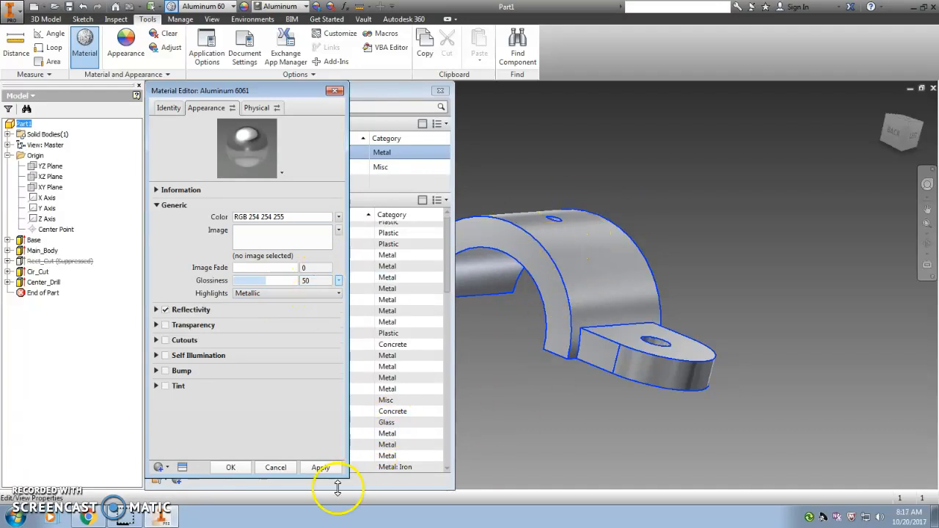
left_click(322, 468)
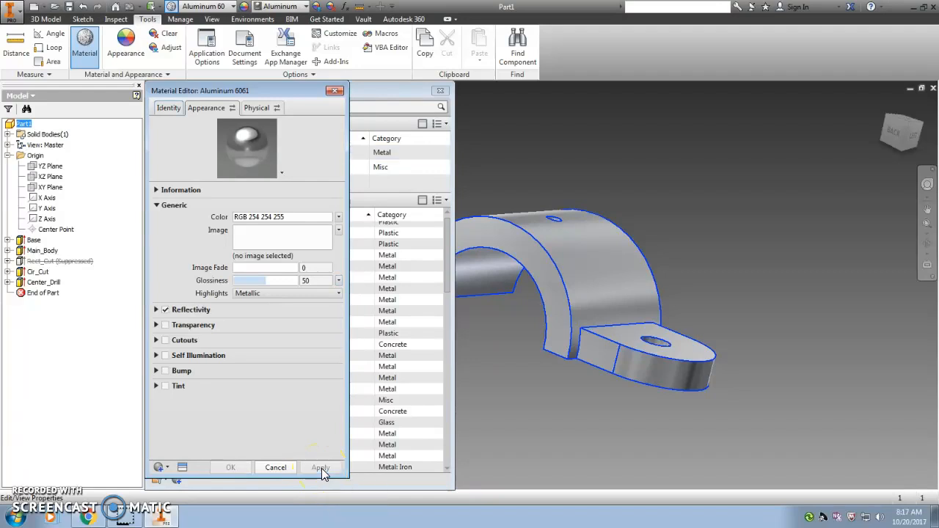
left_click(276, 467)
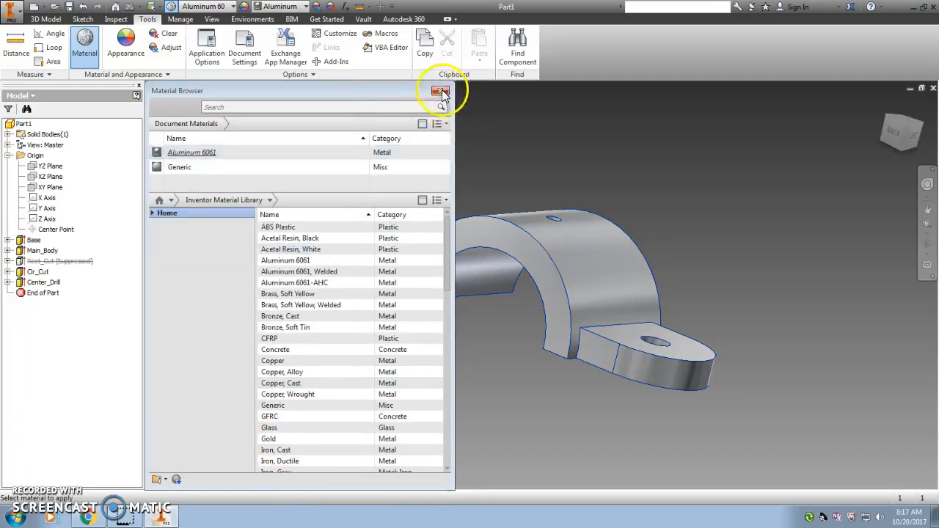
left_click(441, 90)
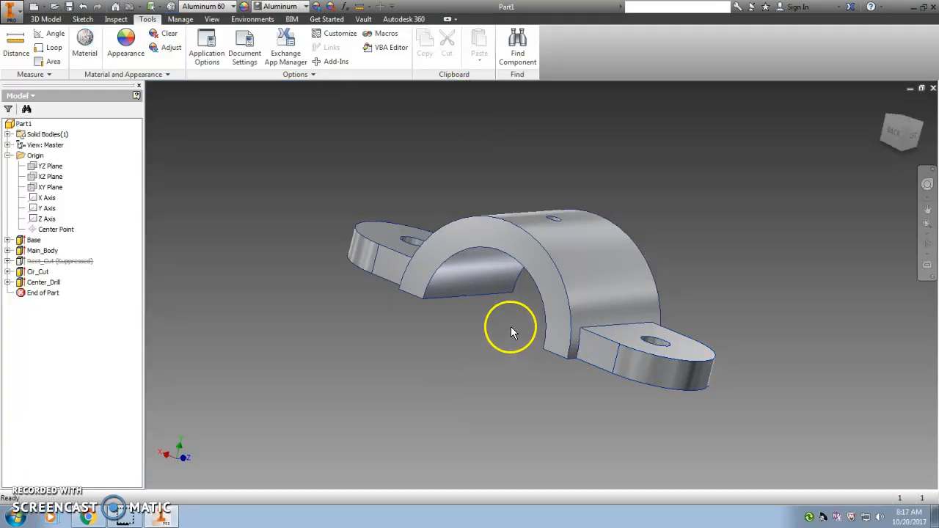
Save the part as U-Bracket.ipt in the _Klink CADD DEMO folder, replacing the existing file.
mouse_move(459, 290)
middle_mouse_down()
mouse_move(436, 300)
mouse_move(478, 272)
mouse_move(457, 300)
mouse_move(445, 273)
mouse_move(475, 286)
middle_mouse_up()
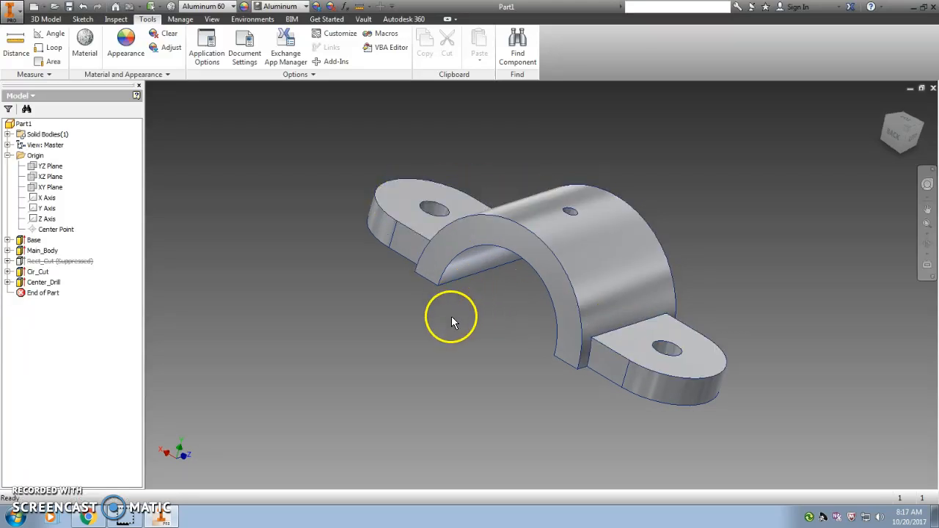
left_click(68, 6)
left_click(443, 204)
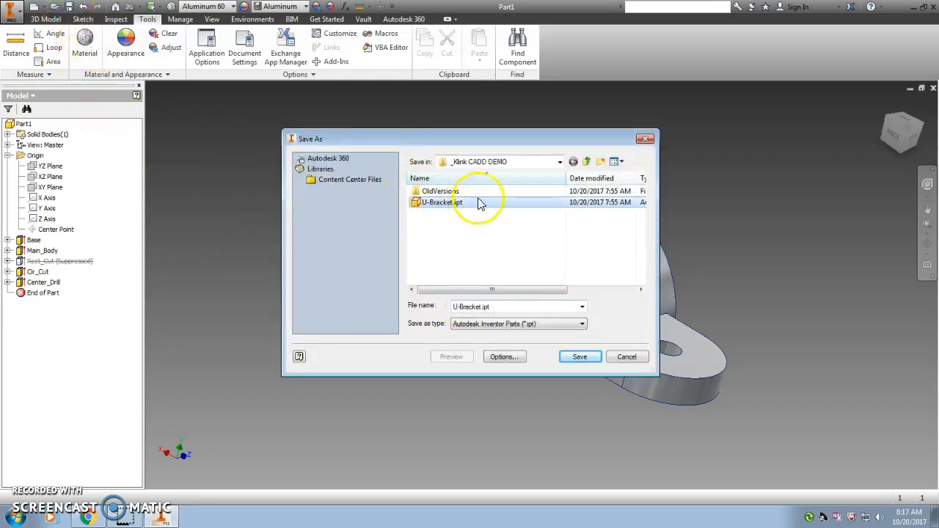
left_click(580, 357)
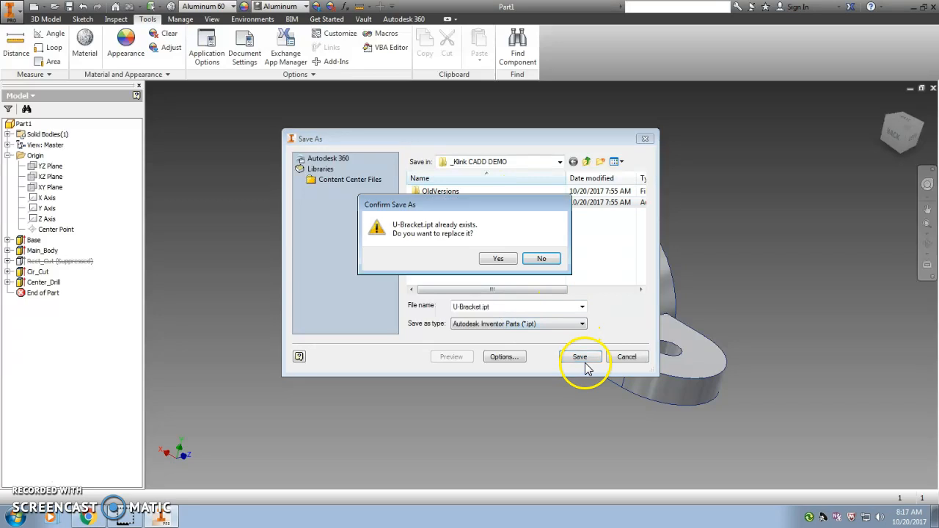
left_click(493, 258)
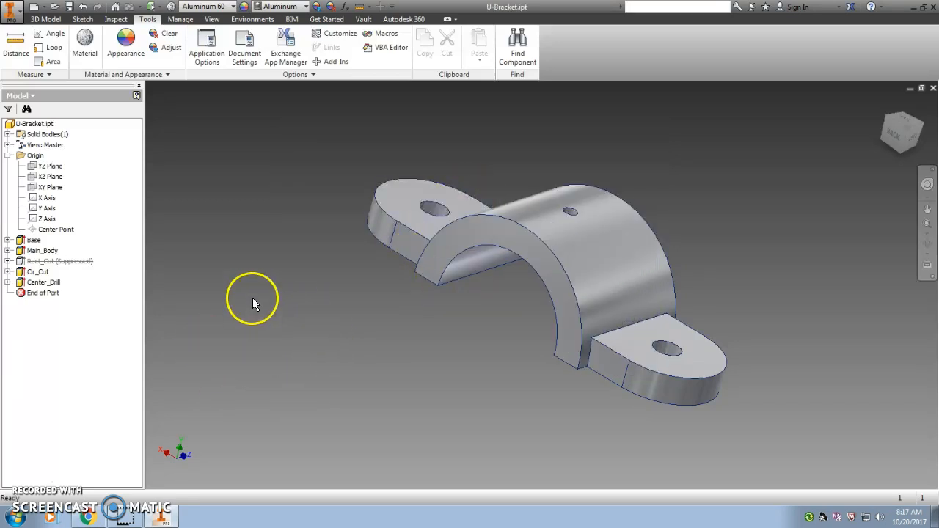
Create a new drawing file for the bracket.
left_click(44, 7)
left_click(67, 96)
left_click(519, 320)
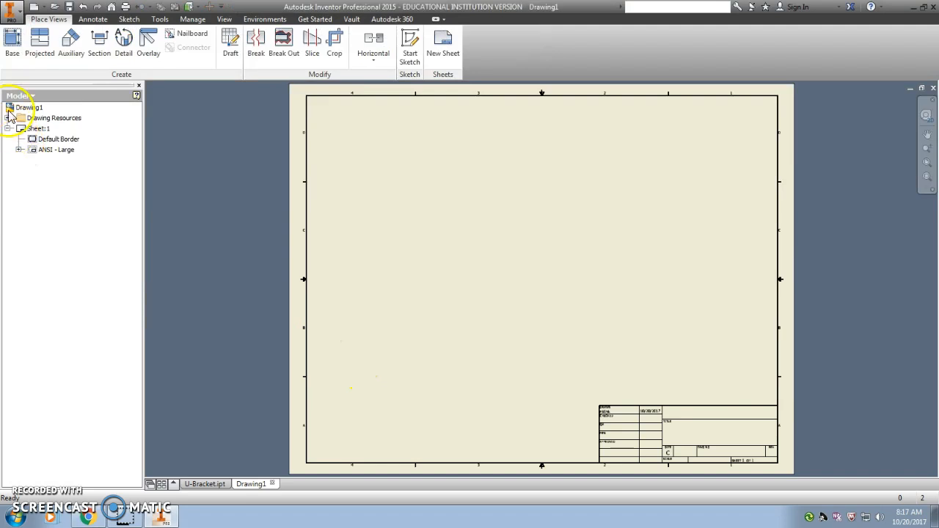
Place a 1:1 front base view of U-Bracket.ipt with a projected top view above it and an isometric view at the upper right.
left_click(13, 41)
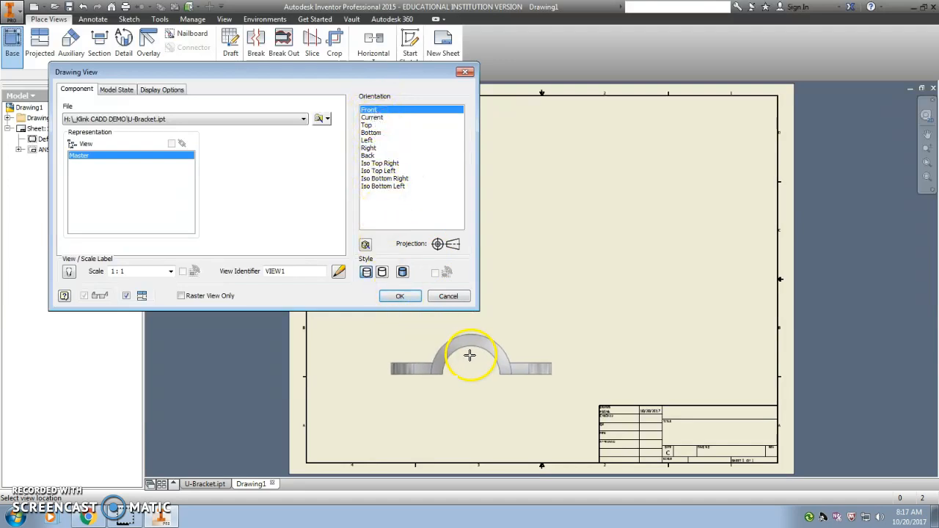
left_click(463, 355)
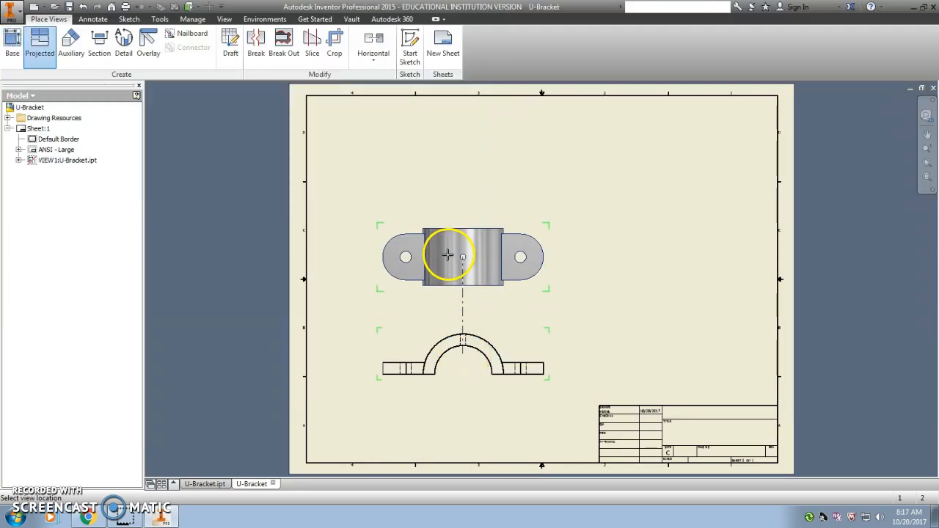
left_click(448, 246)
left_click(642, 208)
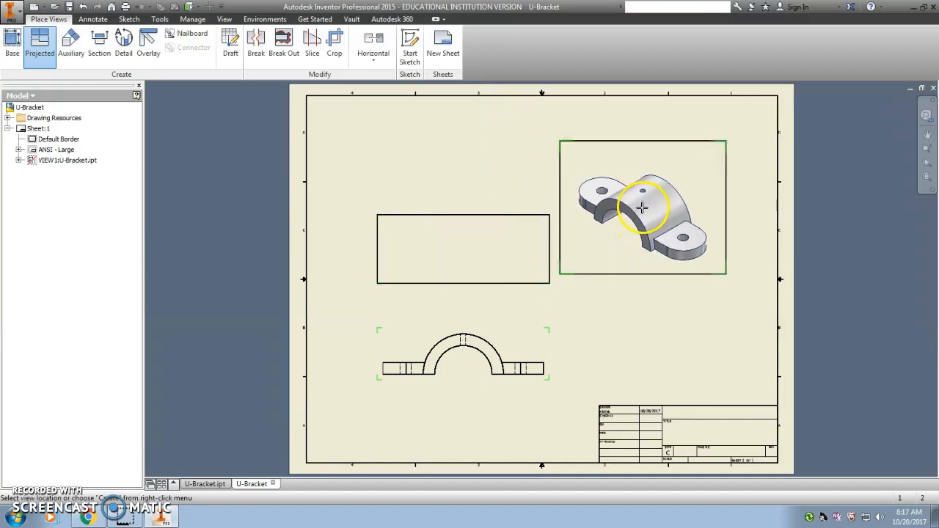
right_click(643, 209)
left_click(686, 209)
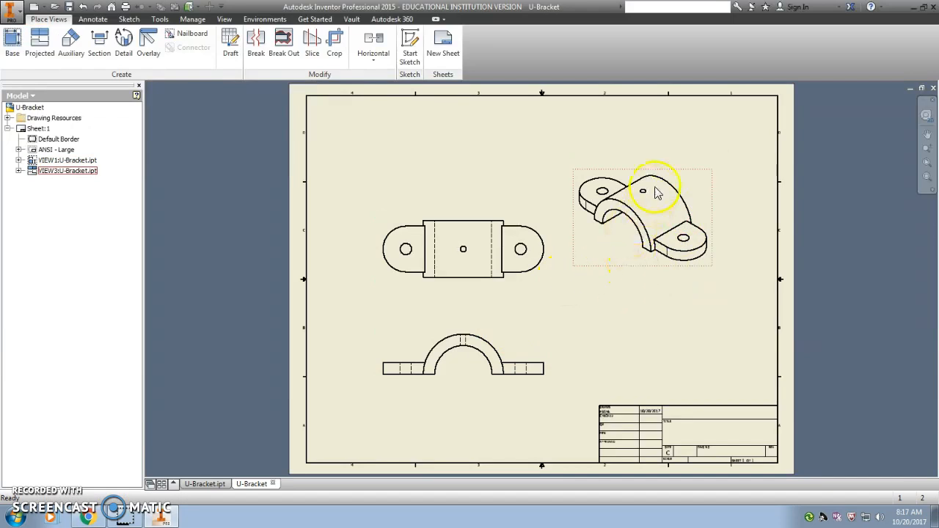
Set the isometric view's scale to 2:1 and its display style to Shaded.
right_click(655, 200)
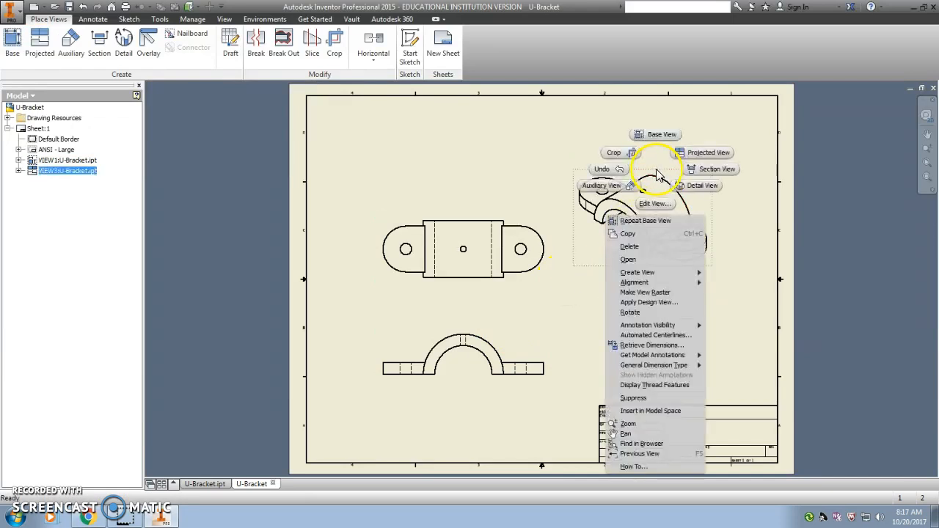
left_click(672, 215)
left_click(170, 271)
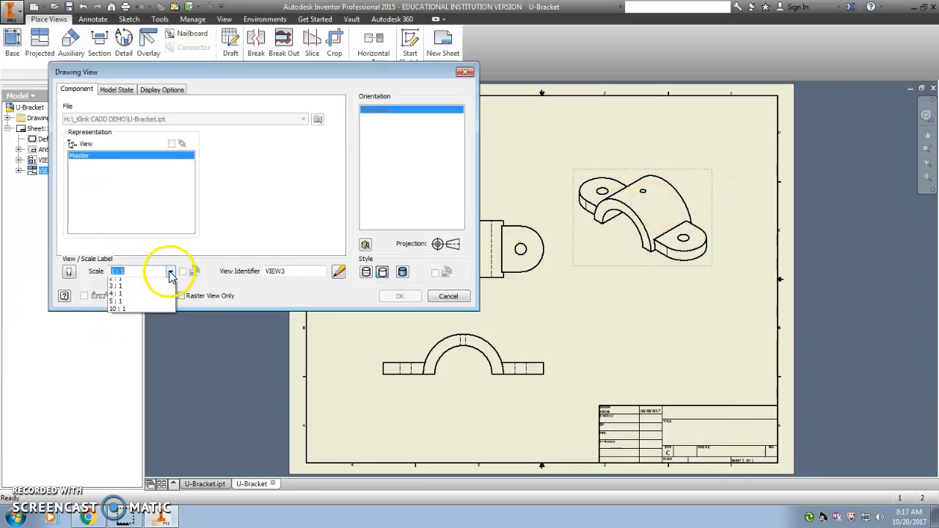
left_click(127, 310)
left_click(402, 272)
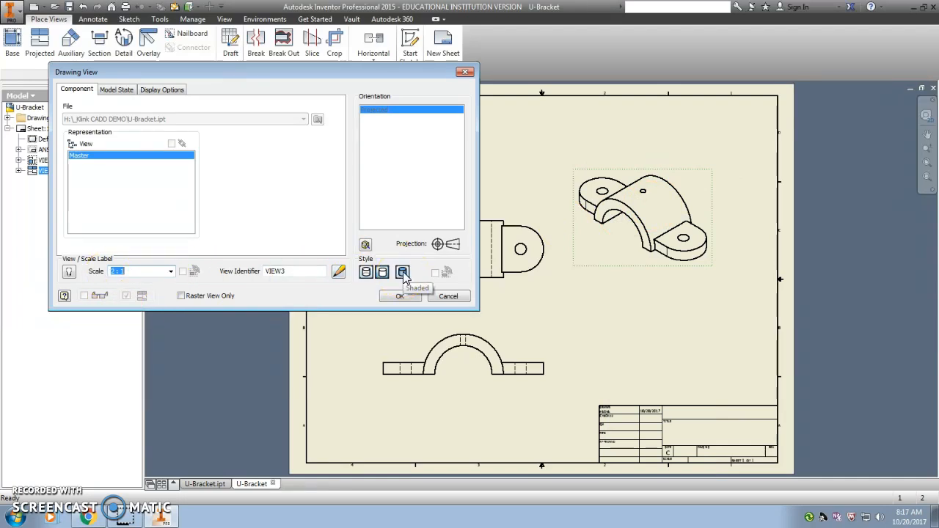
left_click(400, 296)
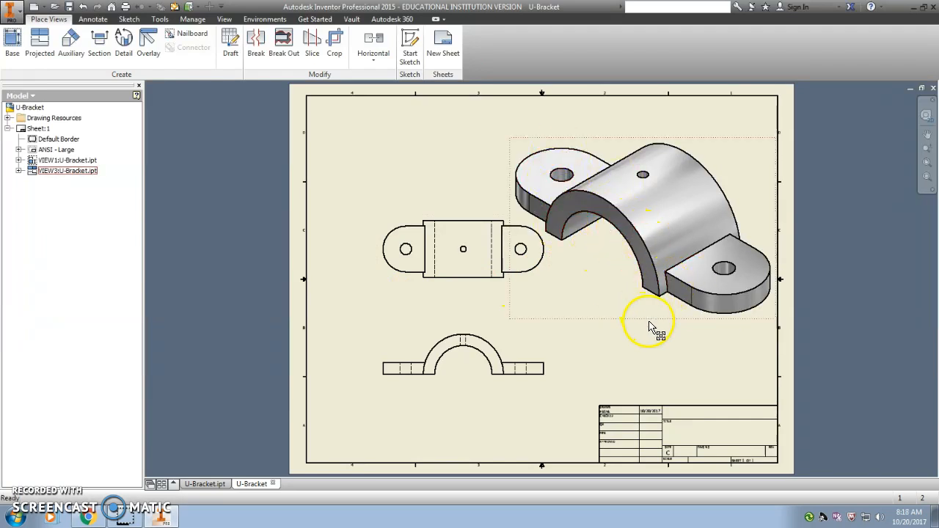
Move the front view toward the sheet's lower-left corner and bring the top view down closer to it.
left_click_drag(476, 387, 427, 406)
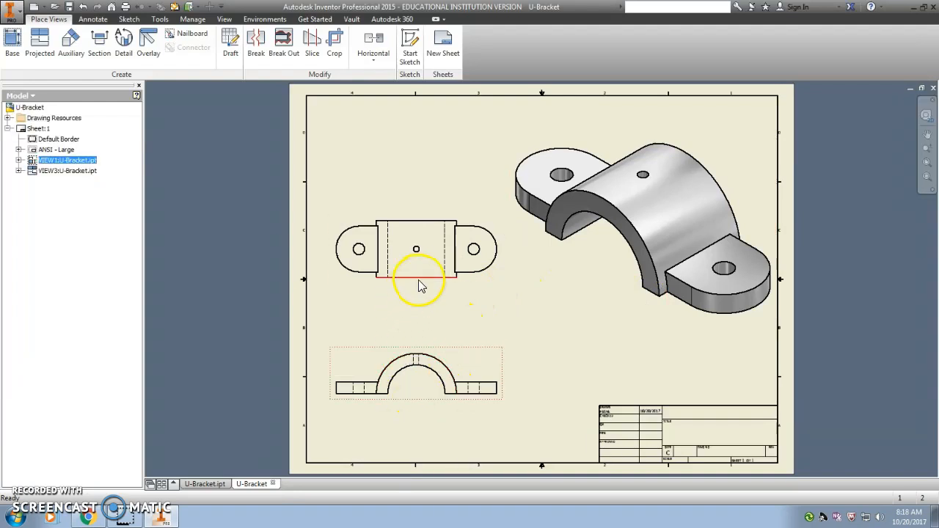
left_click_drag(416, 291, 416, 316)
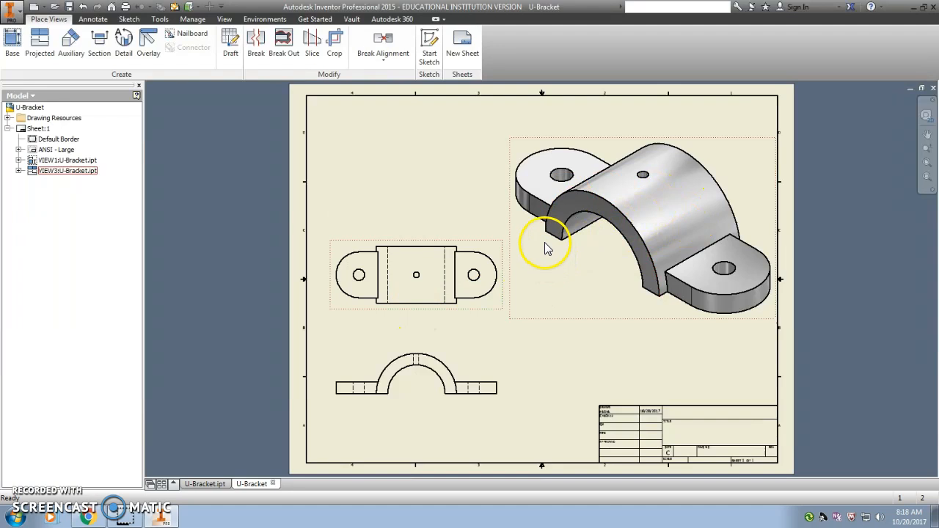
right_click(461, 353)
mouse_move(453, 154)
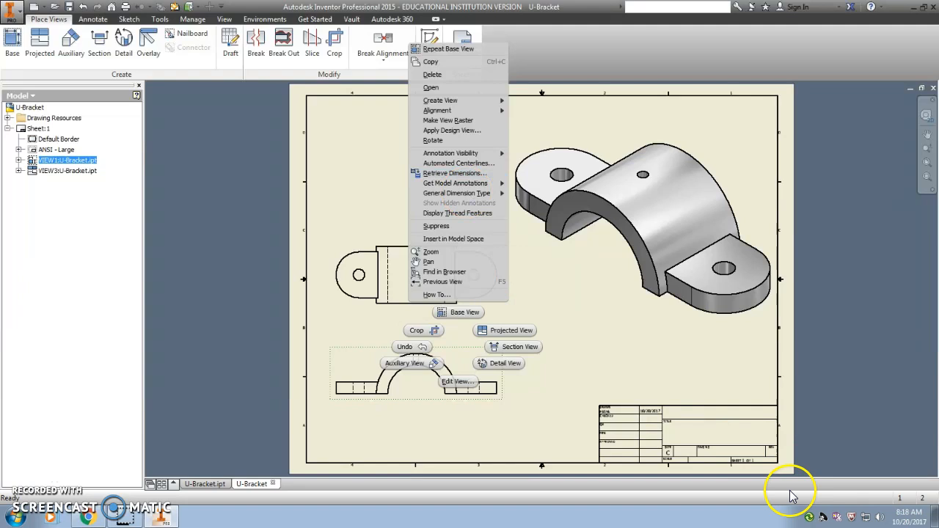
left_click(454, 173)
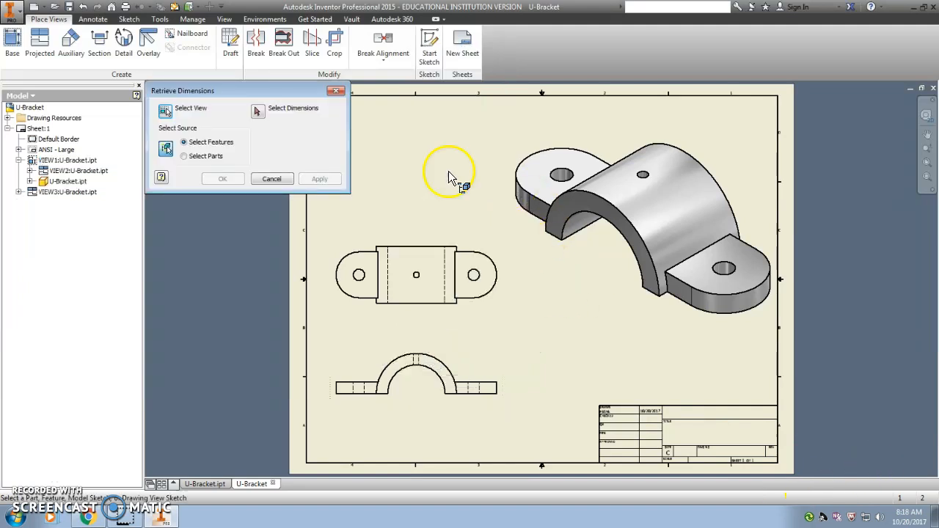
left_click(257, 112)
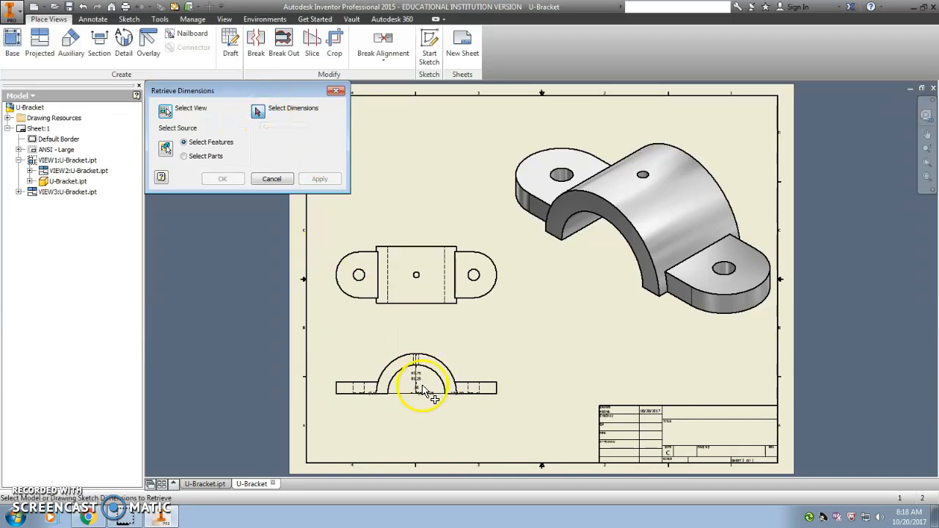
scroll(422, 396, "up", 5)
middle_click_drag(430, 403, 512, 420)
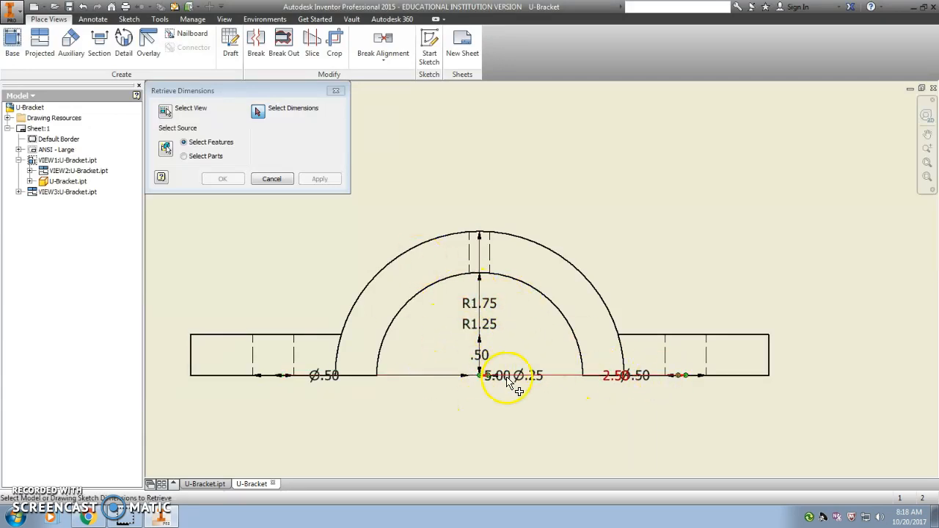
left_click(272, 180)
Add radius dimensions to the outer and inner arcs of the front view.
scroll(357, 307, "down", 3)
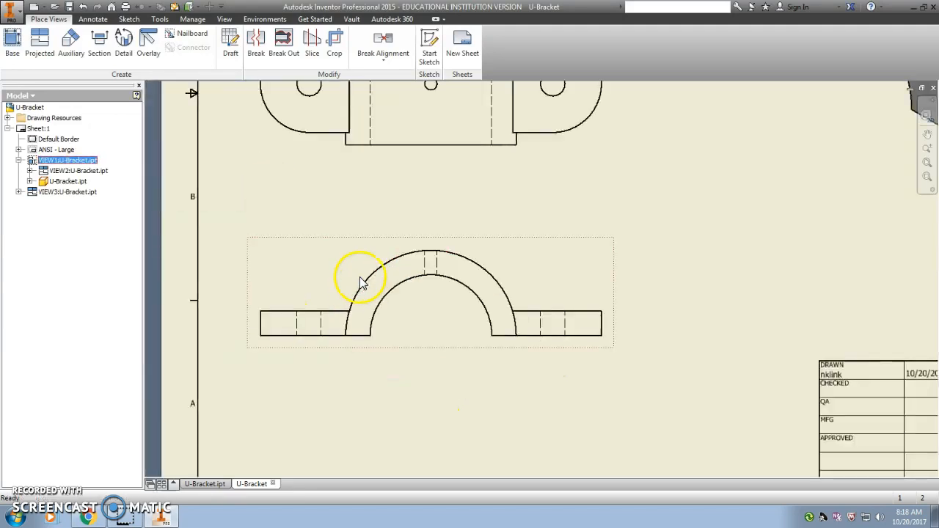
left_click(92, 19)
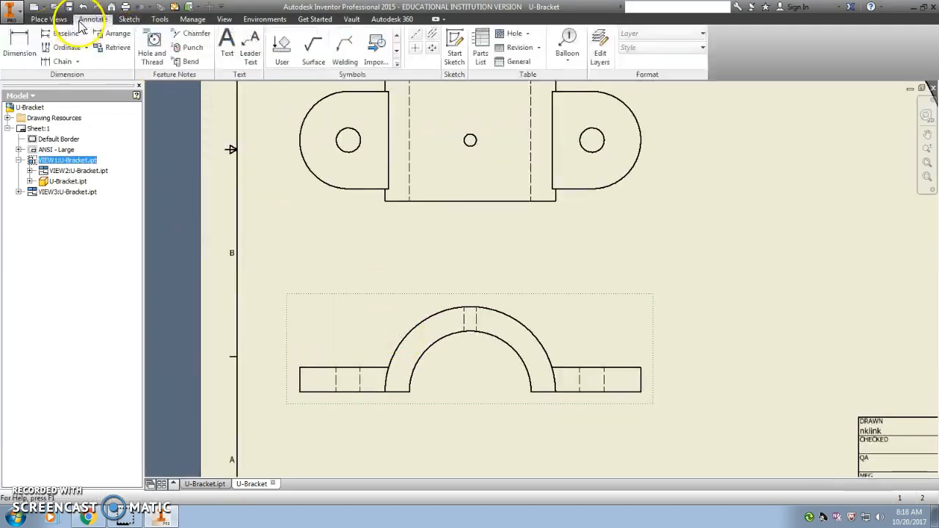
left_click(13, 40)
left_click(417, 323)
left_click(377, 275)
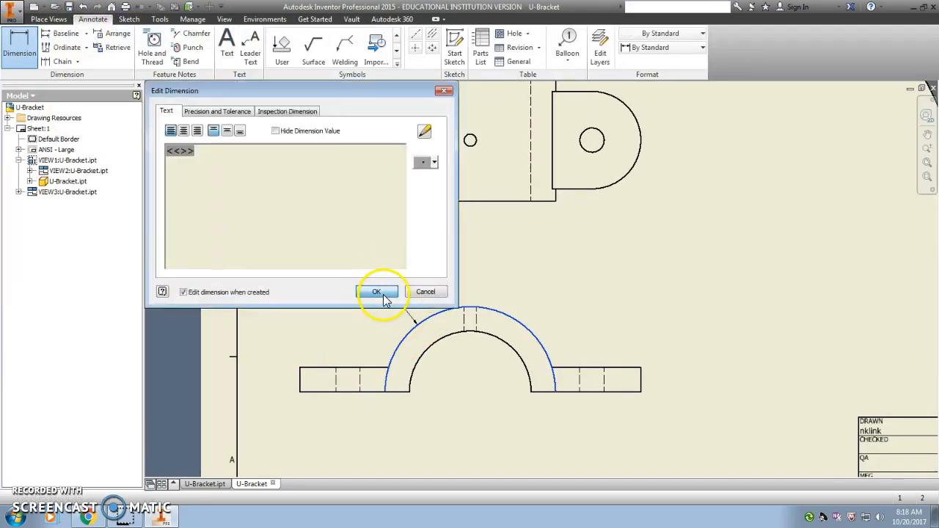
left_click(373, 291)
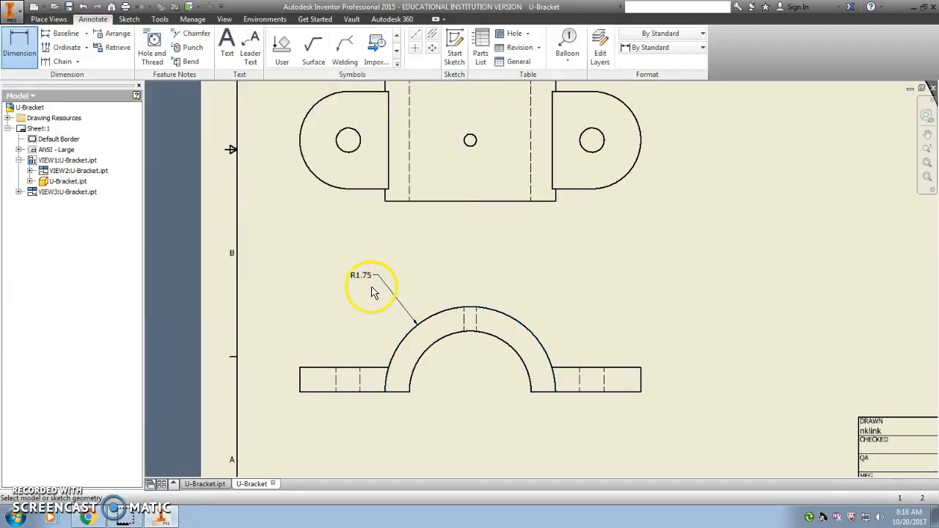
left_click(503, 345)
left_click(574, 297)
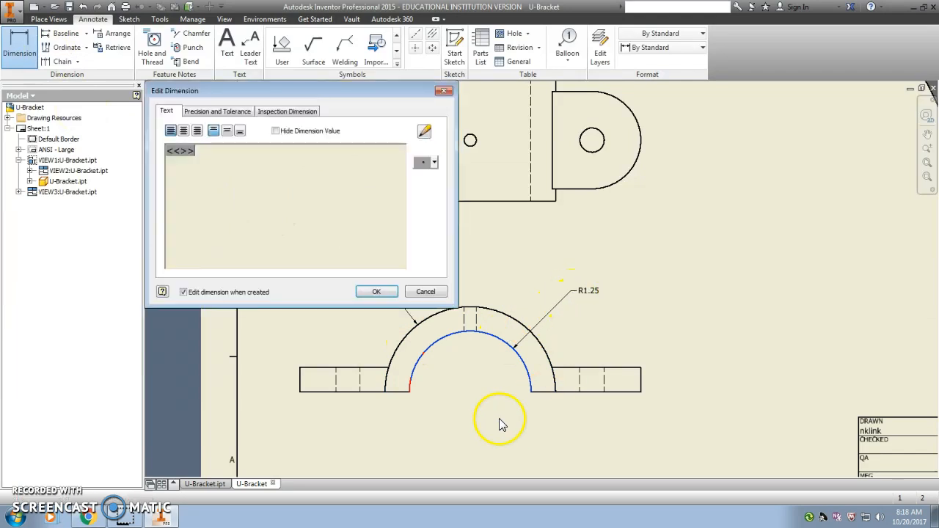
left_click(377, 292)
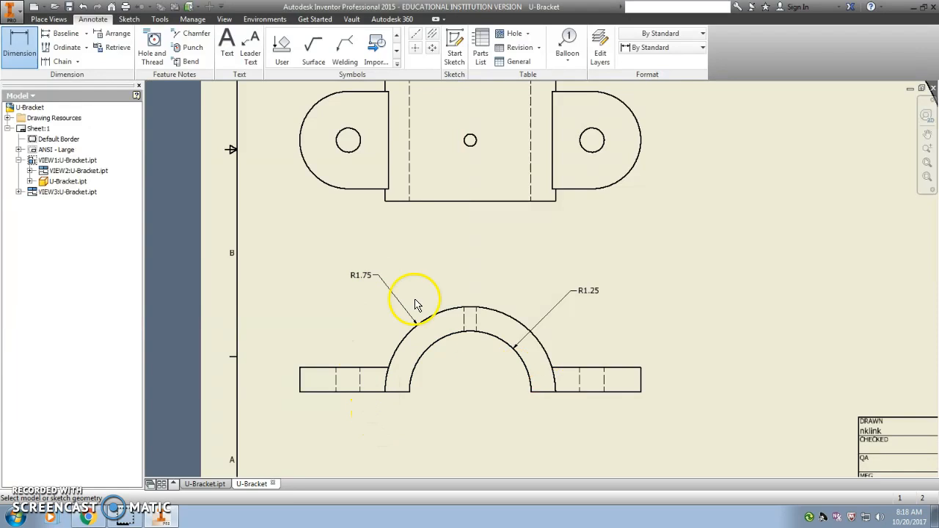
Retrieve the top view's 5.00 and 2.50 hole spacings, 2.50 depth, Ø.25 and Ø.50 hole diameters, and R1.00 end radius from the model.
middle_click_drag(419, 293, 417, 410)
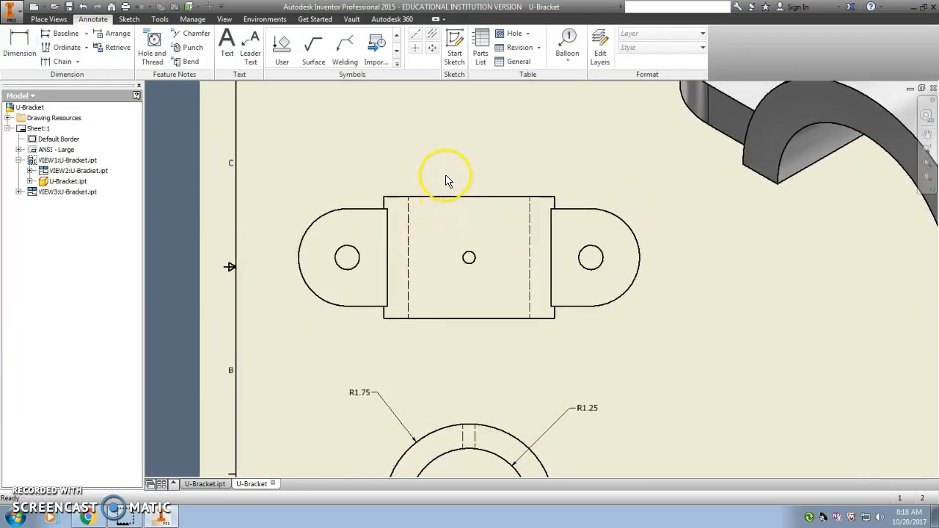
right_click(446, 189)
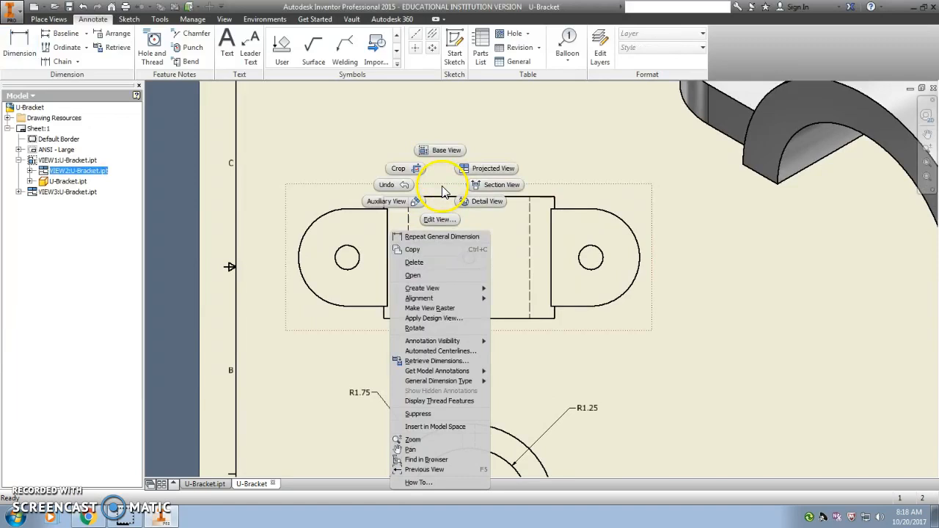
left_click(434, 361)
left_click(258, 113)
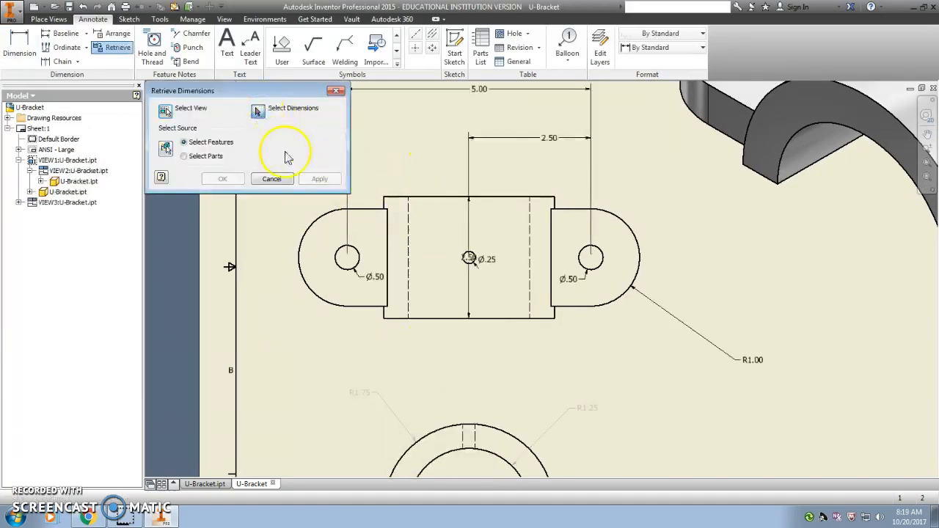
middle_click_drag(434, 163, 459, 223)
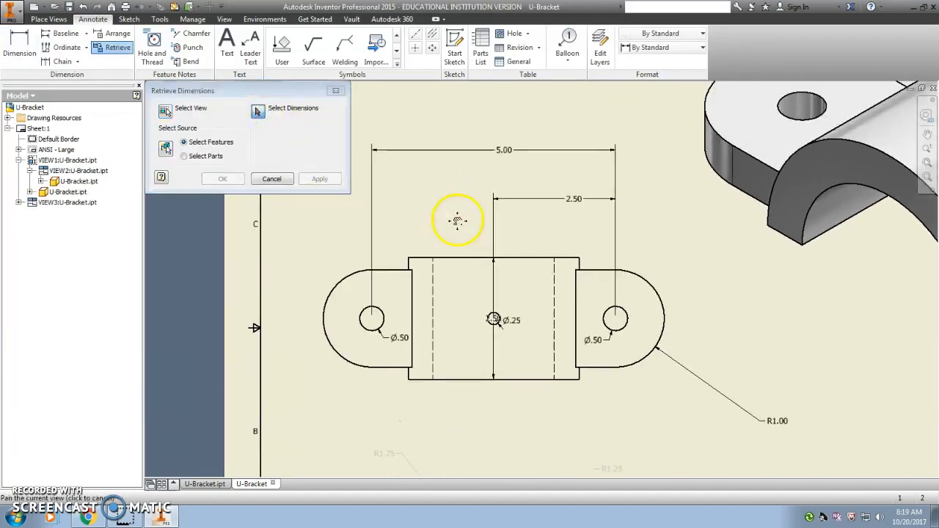
left_click(507, 152)
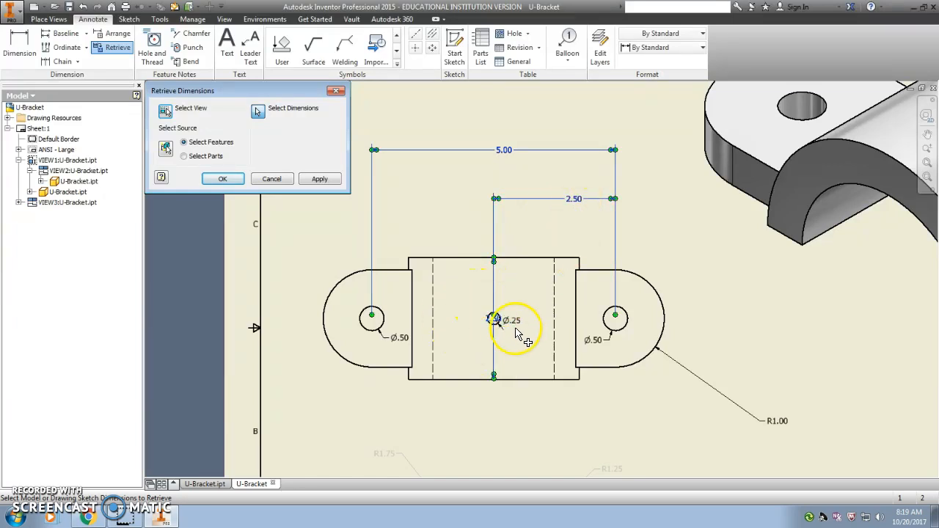
left_click(513, 327)
left_click(601, 345)
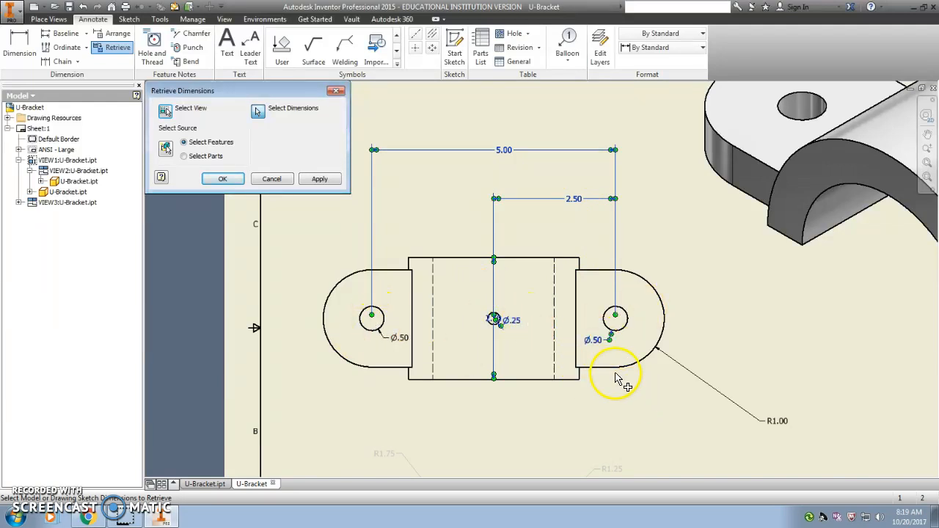
left_click(724, 402)
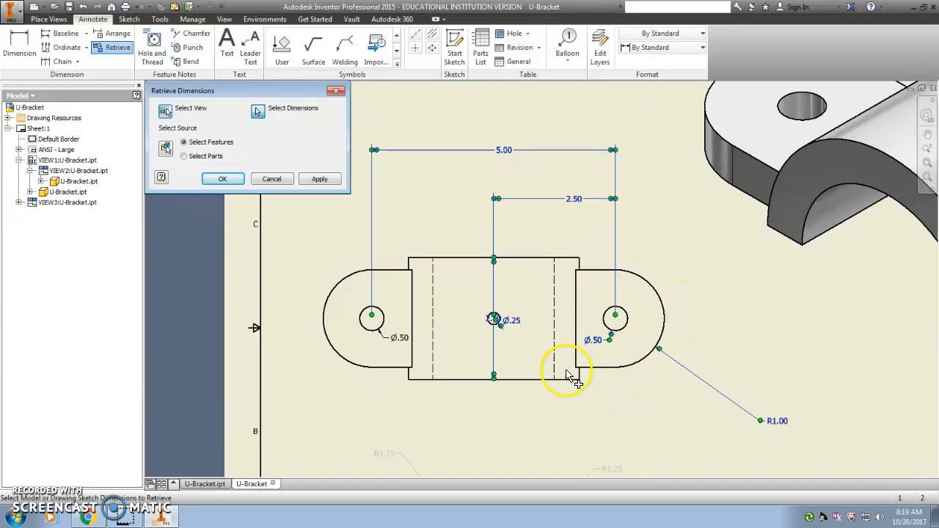
left_click(321, 180)
left_click(272, 179)
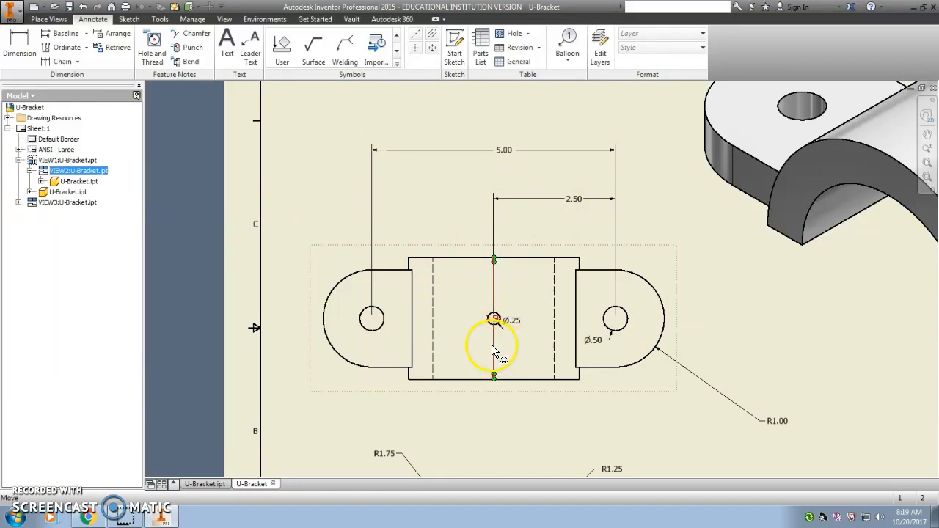
Move the depth dimension left of the top view and both hole diameters below it, and shift the hole-spacing texts toward their dimension-line centers.
left_click(292, 349)
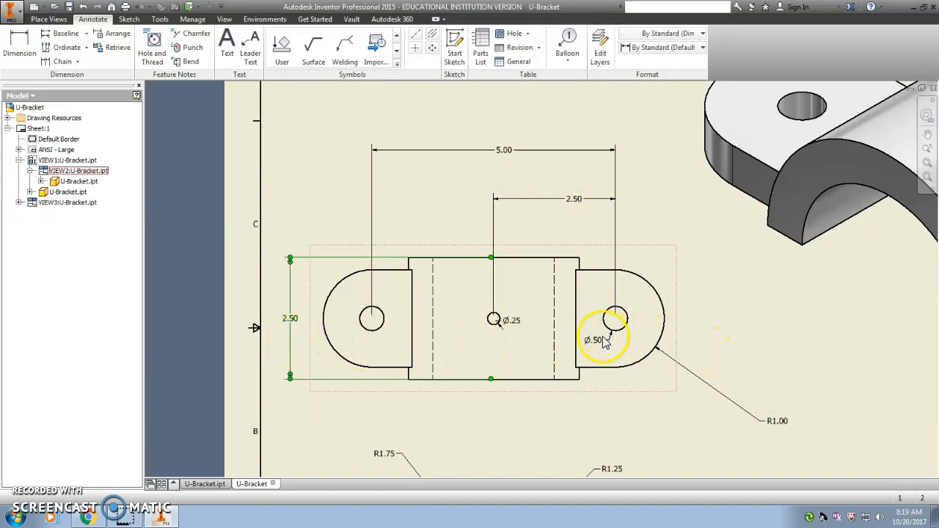
left_click(642, 416)
left_click_drag(496, 327, 519, 423)
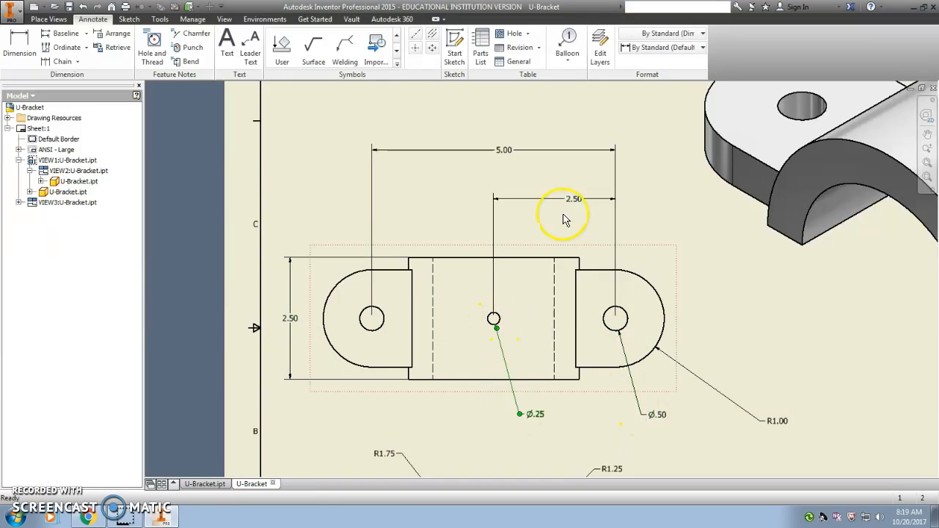
left_click_drag(579, 198, 557, 205)
left_click_drag(514, 159, 493, 149)
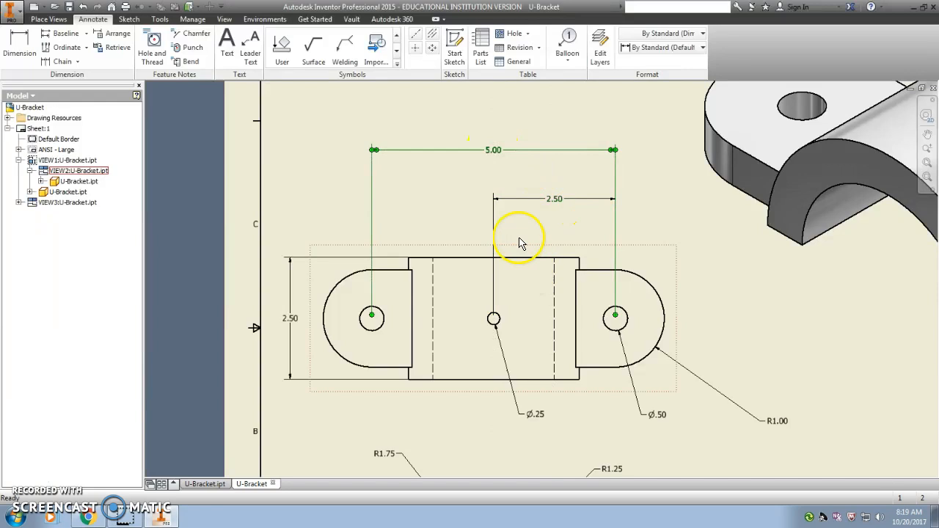
Add center marks to the three holes in the top view.
scroll(518, 225, "up", 3)
scroll(465, 264, "down", 4)
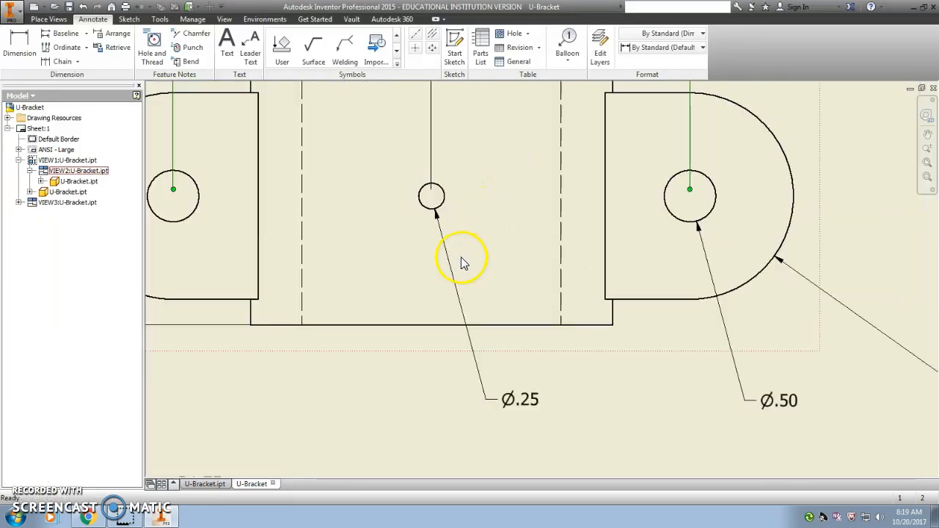
left_click(343, 396)
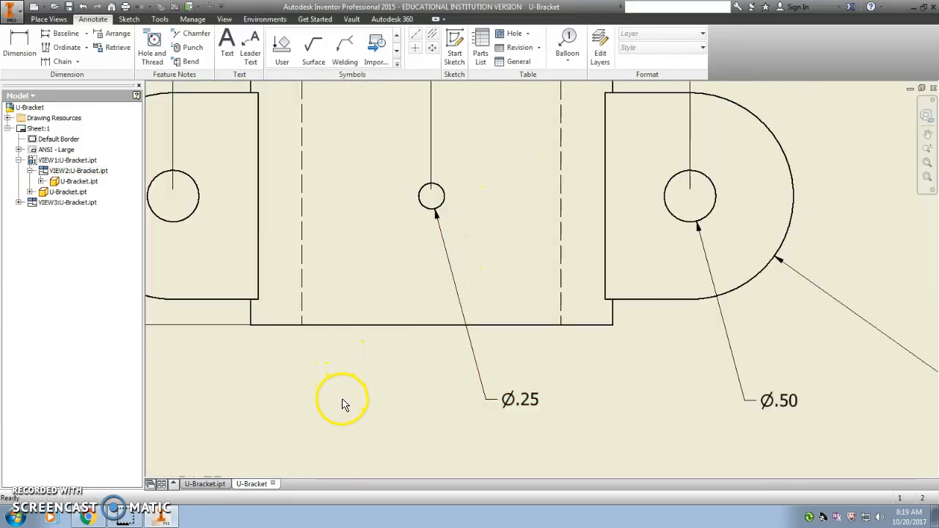
middle_click_drag(346, 403, 419, 441)
scroll(419, 441, "up", 2)
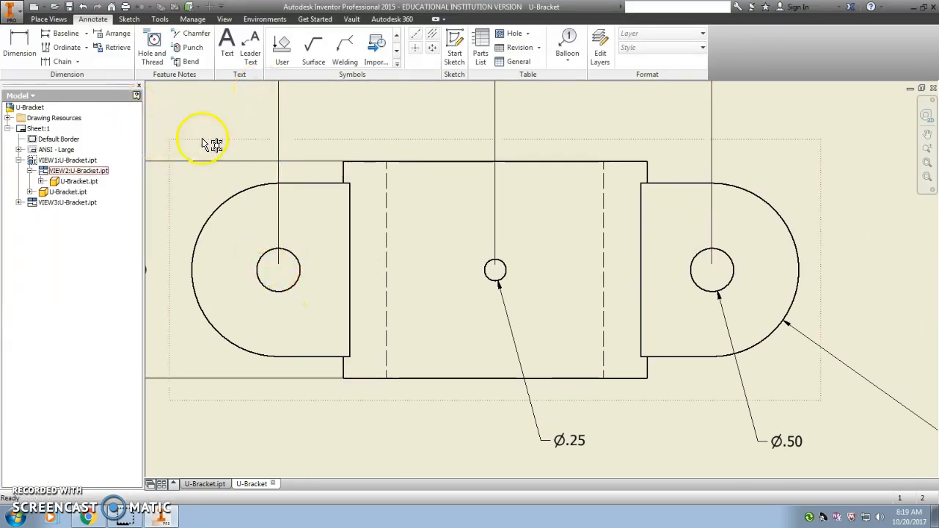
left_click(416, 49)
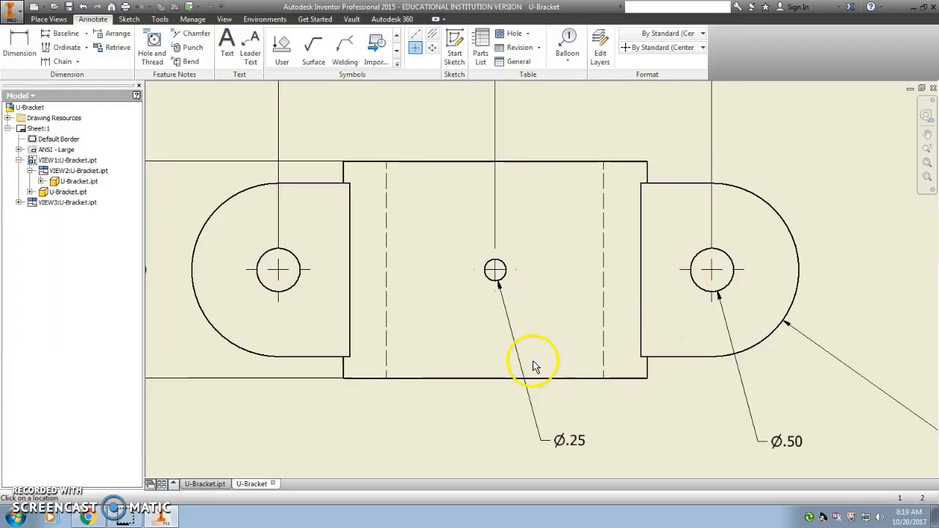
Set the drawing's title property to U-Bracket and replace the author property with the author's name.
scroll(533, 366, "down", 2)
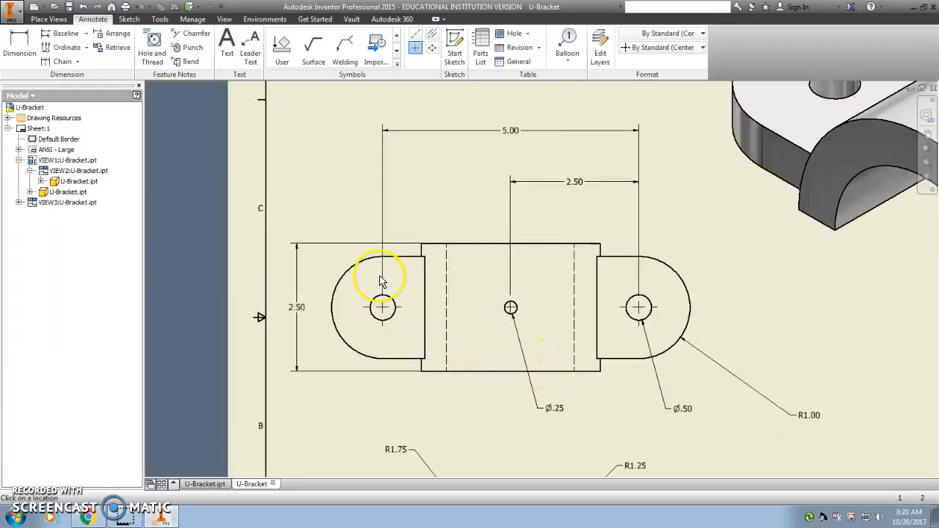
scroll(411, 323, "down", 2)
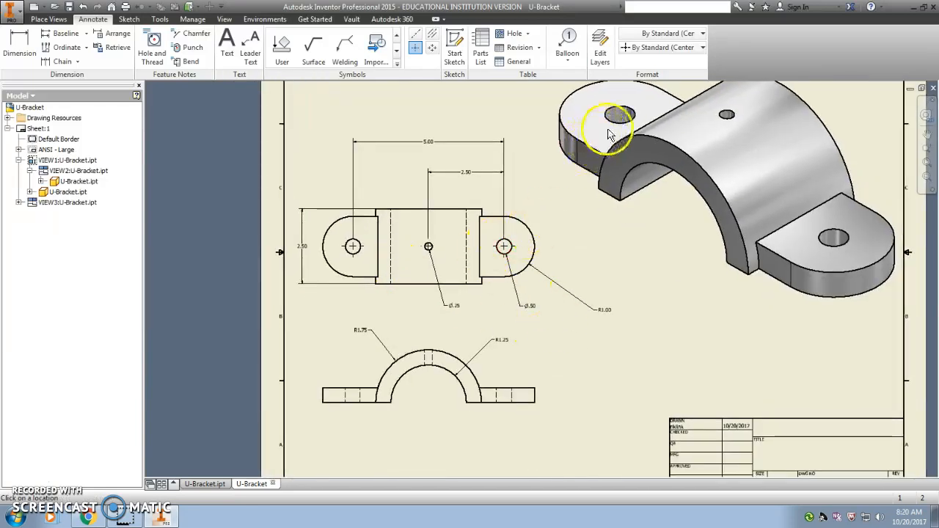
scroll(565, 381, "down", 2)
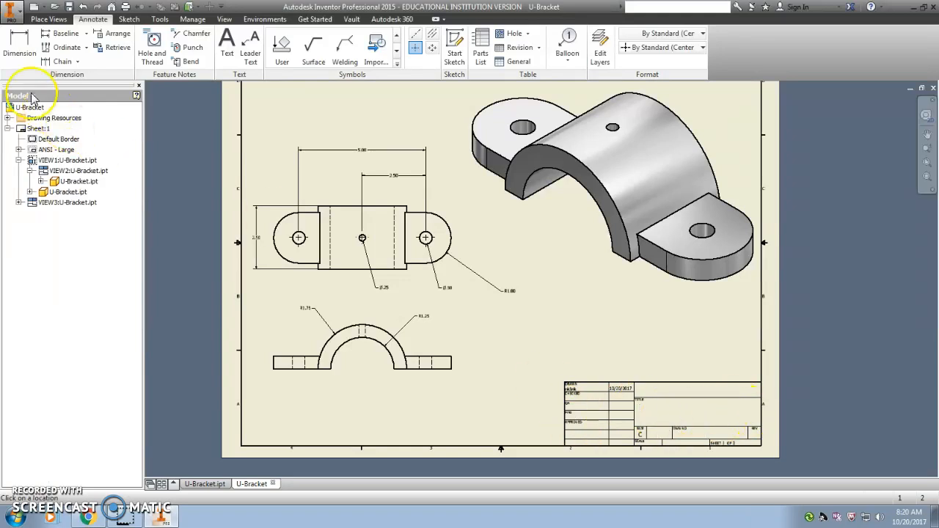
left_click(12, 21)
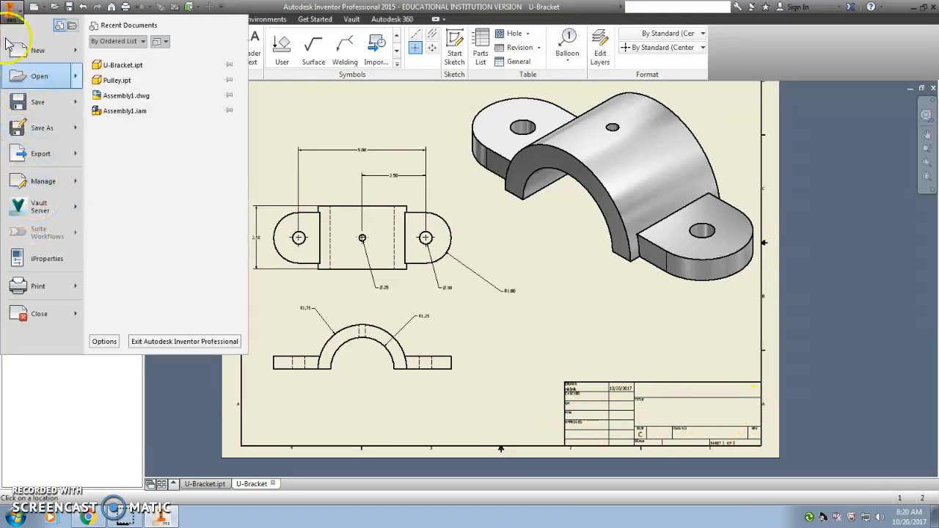
left_click(48, 263)
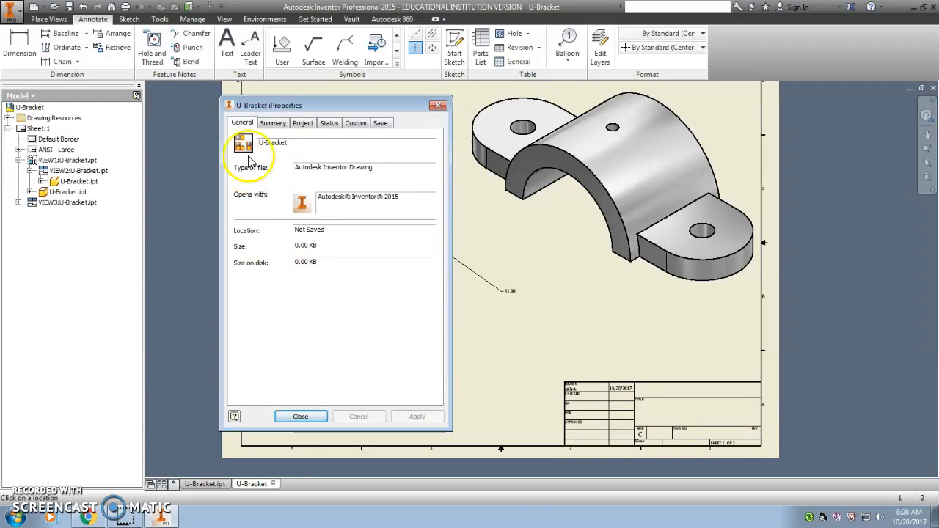
left_click(272, 124)
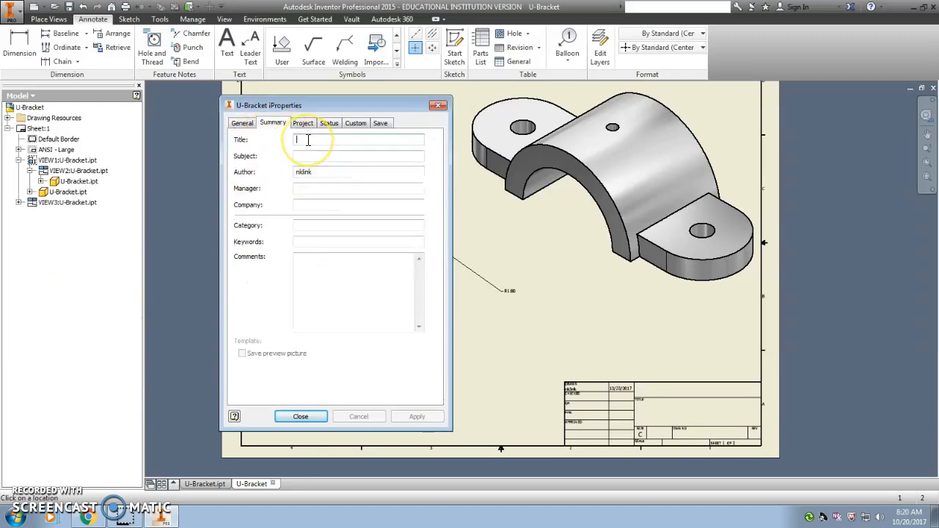
left_click(308, 140)
type("U-Bracket")
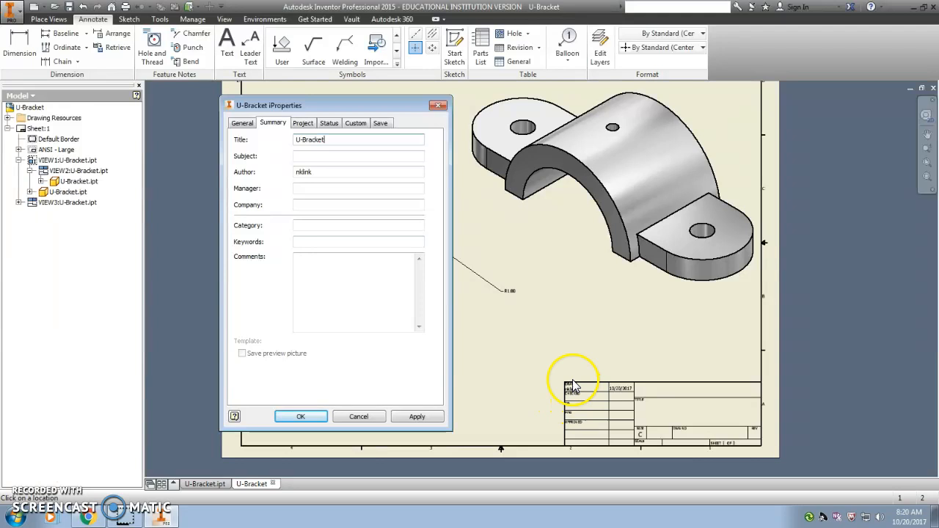
left_click_drag(330, 176, 238, 179)
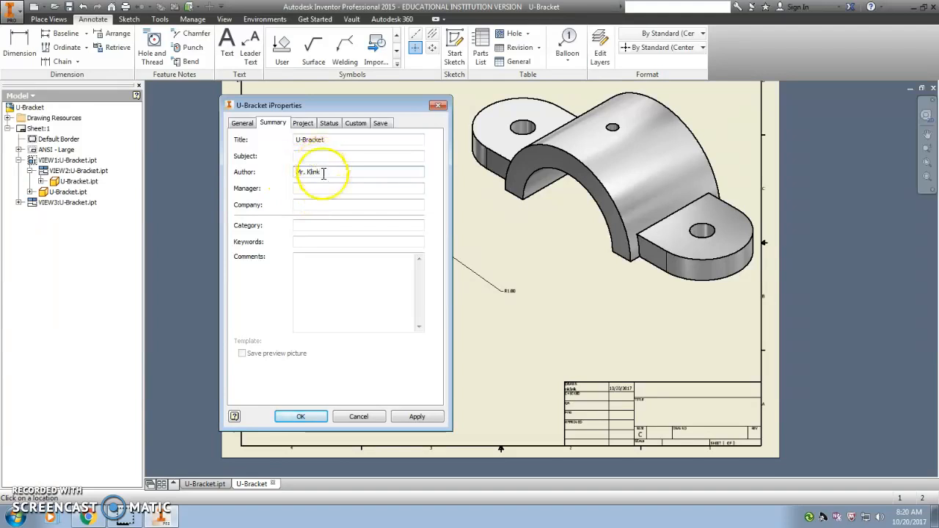
Review the drawing's project and status properties, including the creation date, and apply the title and author changes.
left_click(302, 123)
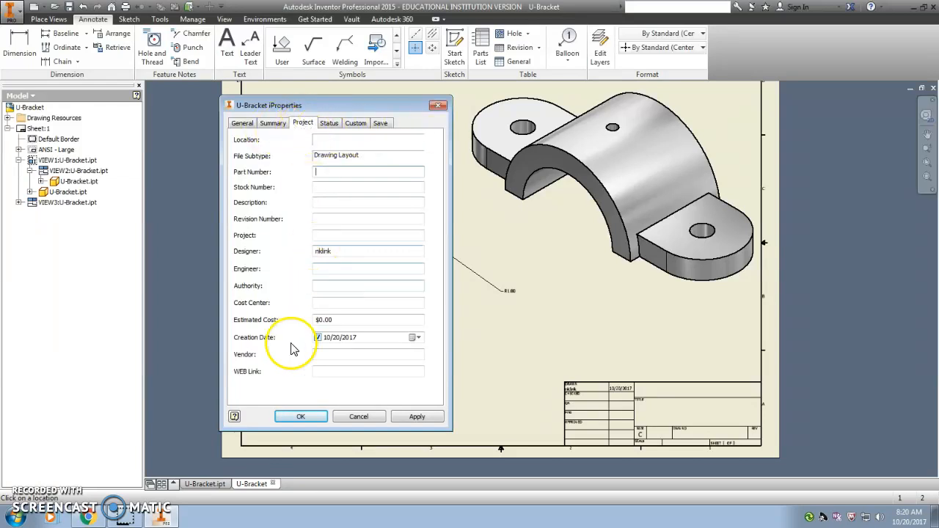
left_click(317, 338)
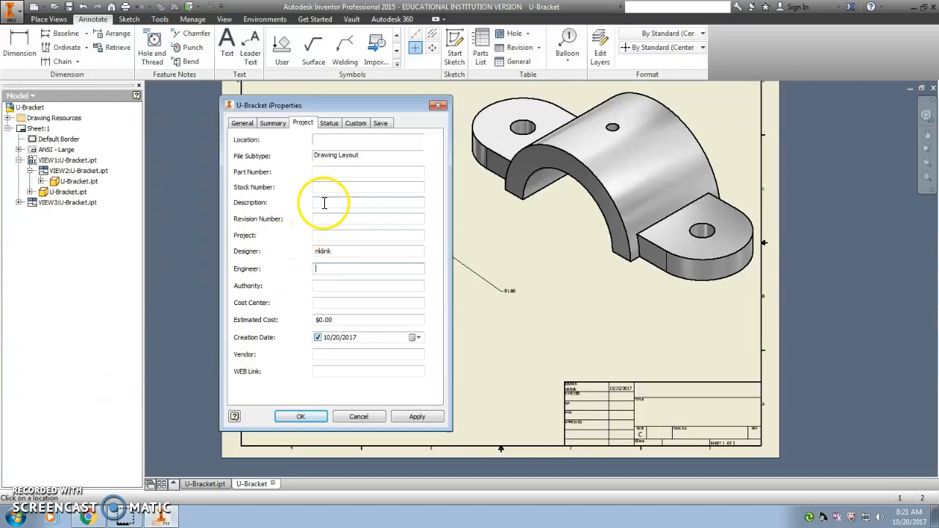
left_click(328, 124)
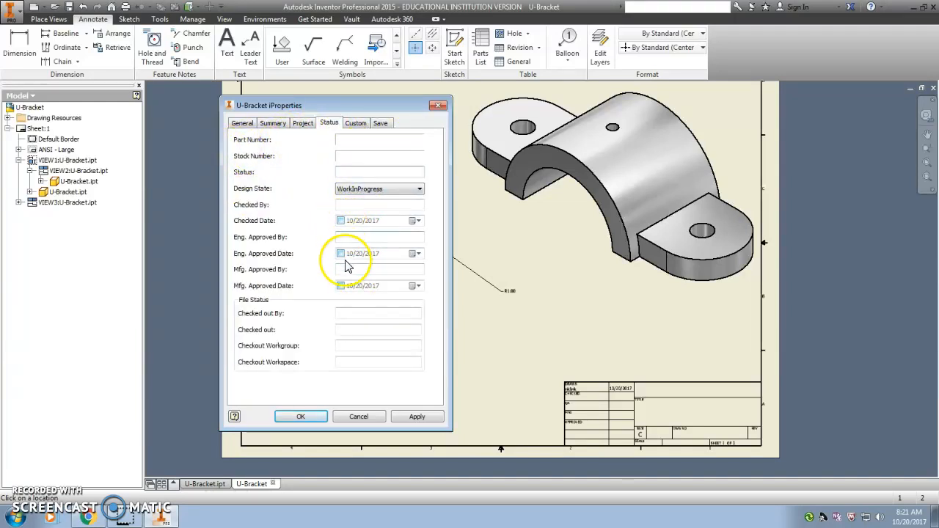
left_click(271, 123)
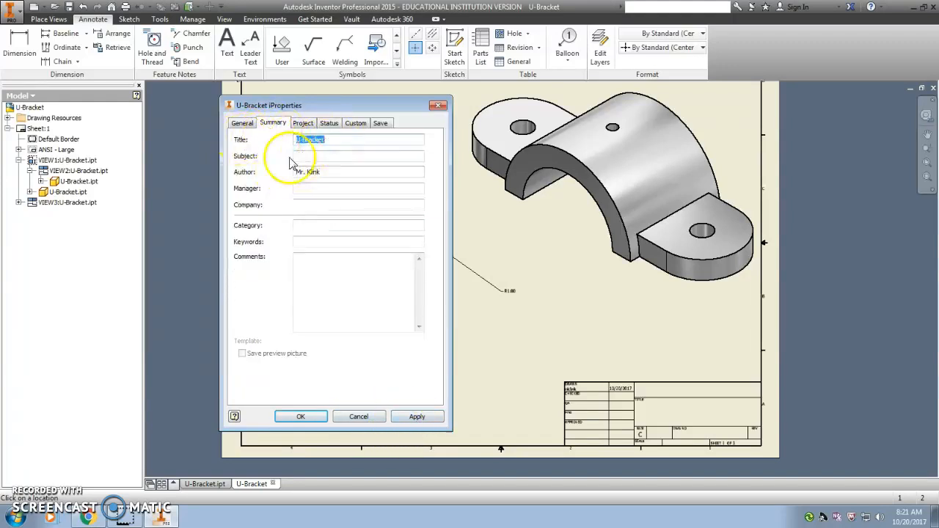
left_click(408, 417)
left_click(325, 424)
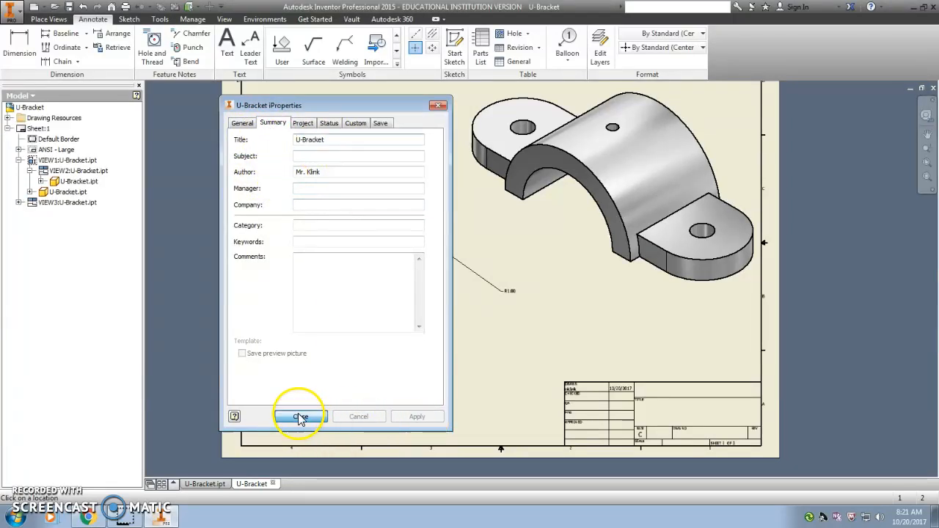
Check the title and drawn-by entries in the title block, and view the whole drawing sheet.
scroll(664, 440, "up", 5)
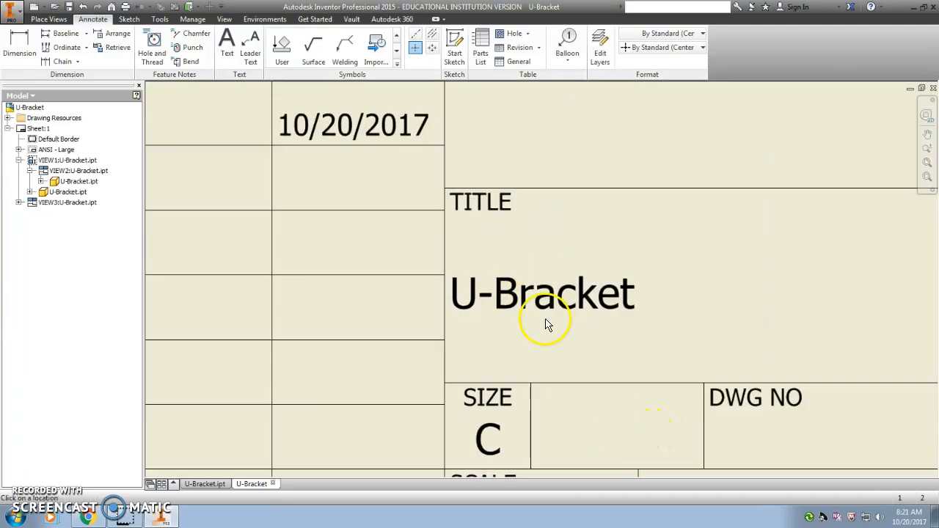
scroll(545, 325, "down", 5)
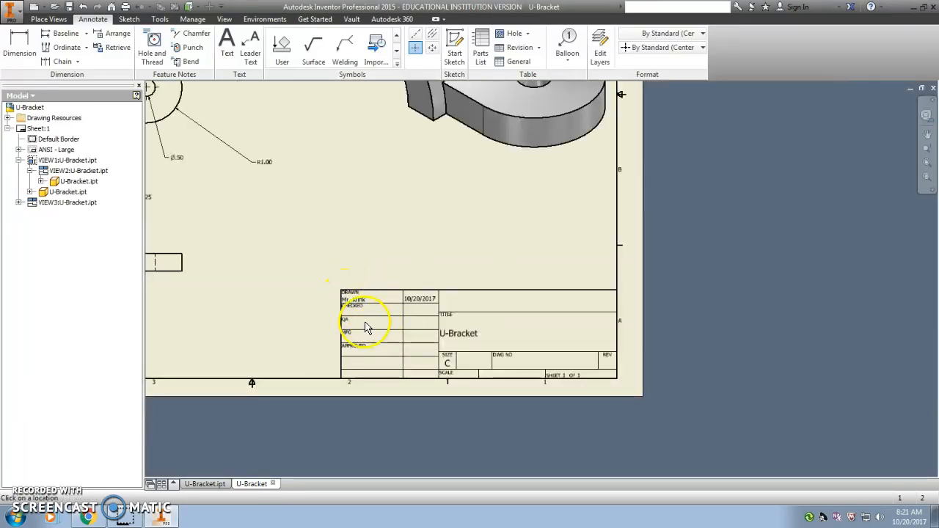
scroll(334, 285, "up", 3)
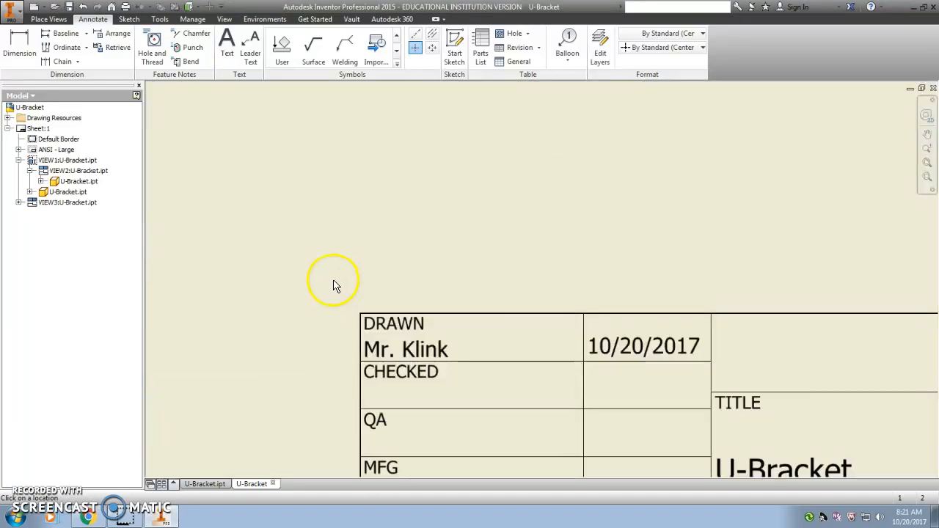
scroll(433, 401, "down", 5)
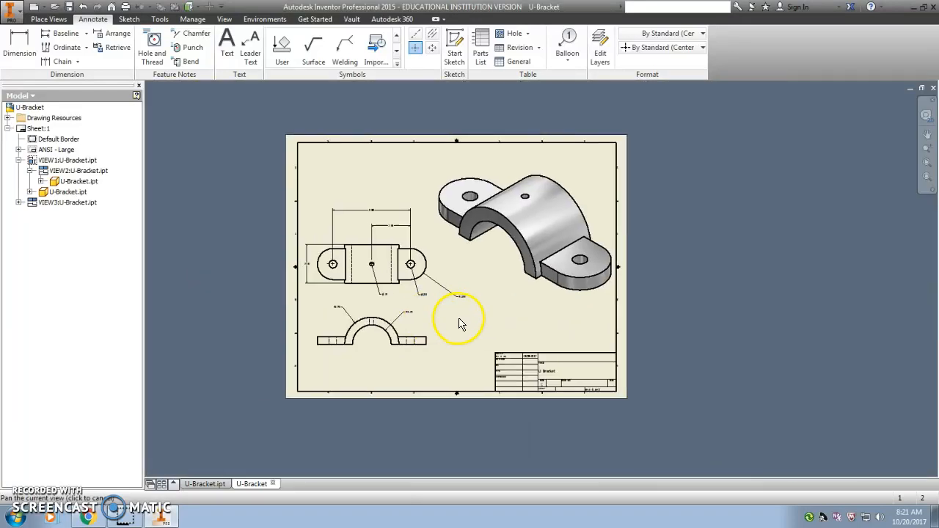